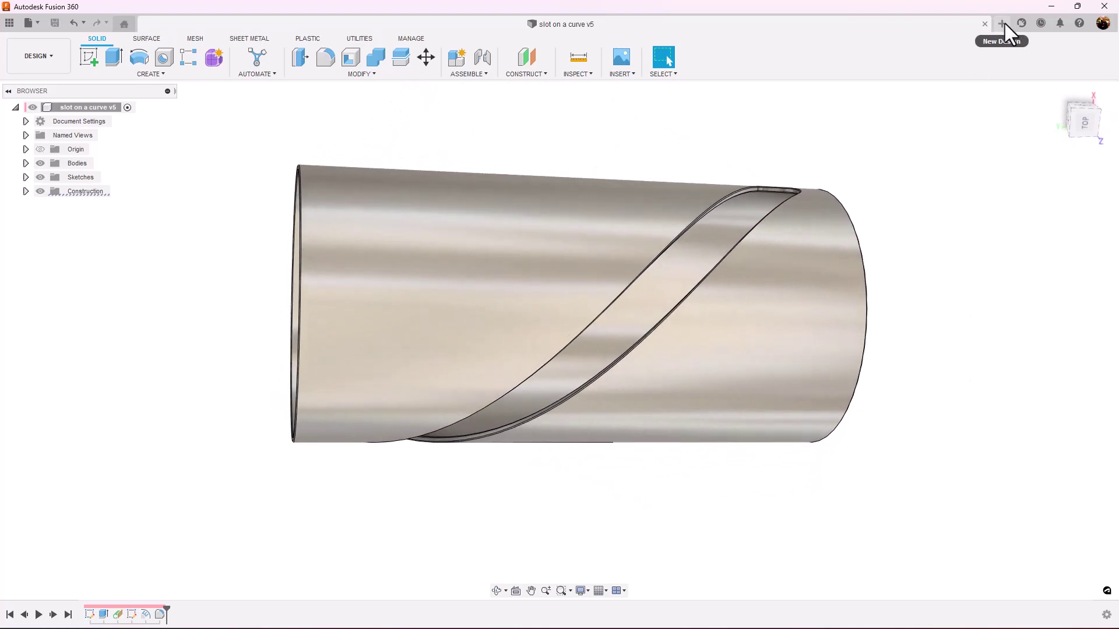
Start a new blank design and add a new component under its root
{"action": "left_click", "coordinate": [1003, 23]}
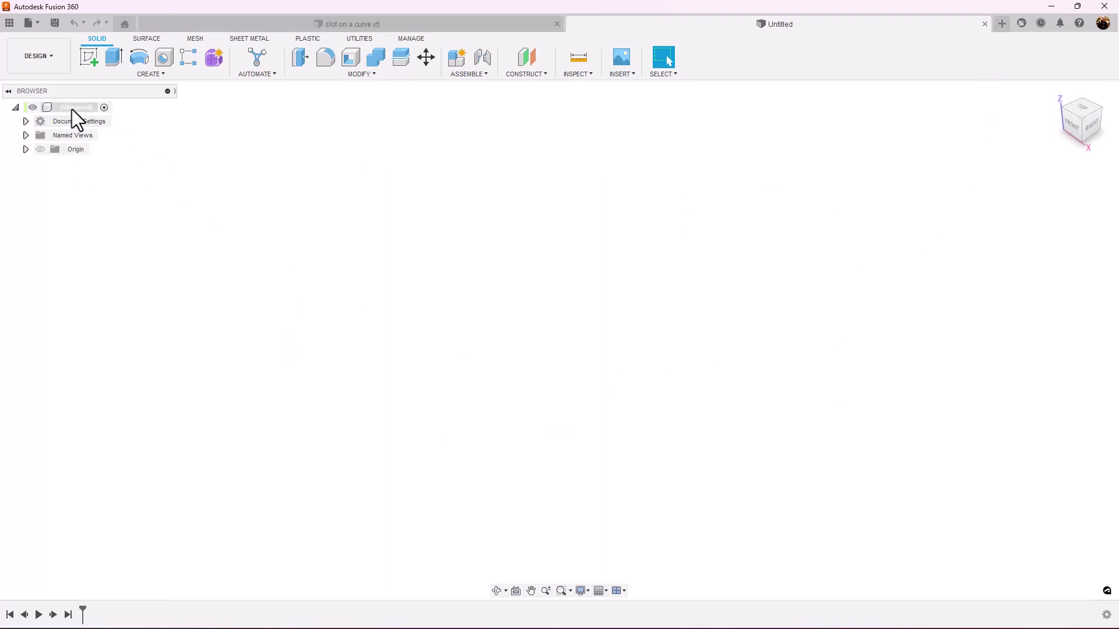
{"action": "right_click", "coordinate": [72, 109]}
{"action": "left_click", "coordinate": [91, 115]}
{"action": "left_click", "coordinate": [1044, 315]}
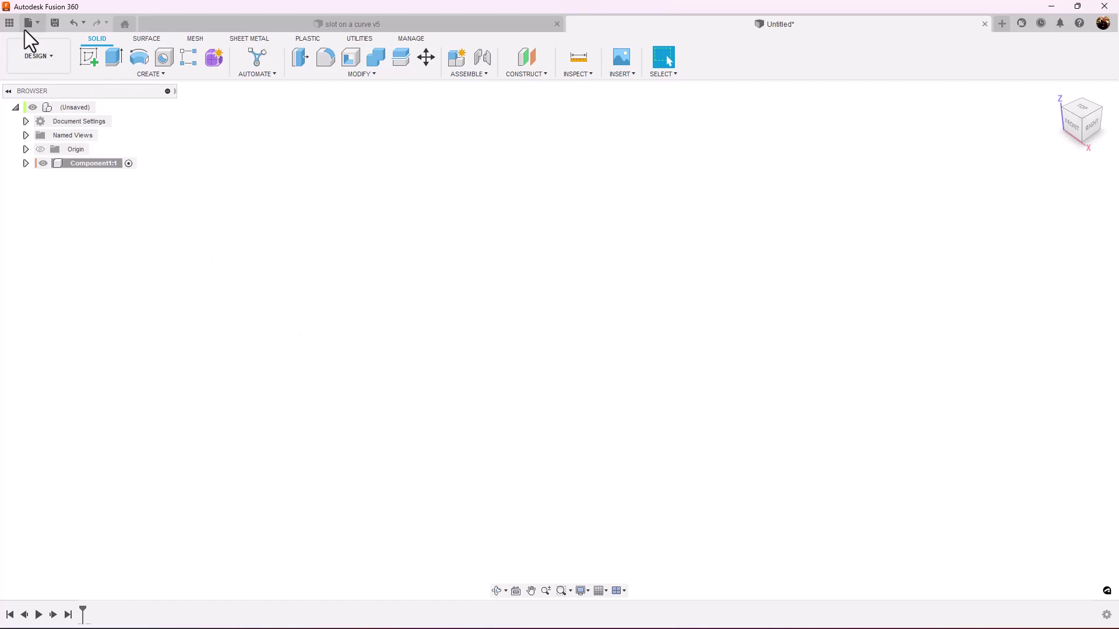
Sketch a 75 mm diameter circle centred at the origin on the front plane
{"action": "left_click", "coordinate": [90, 56]}
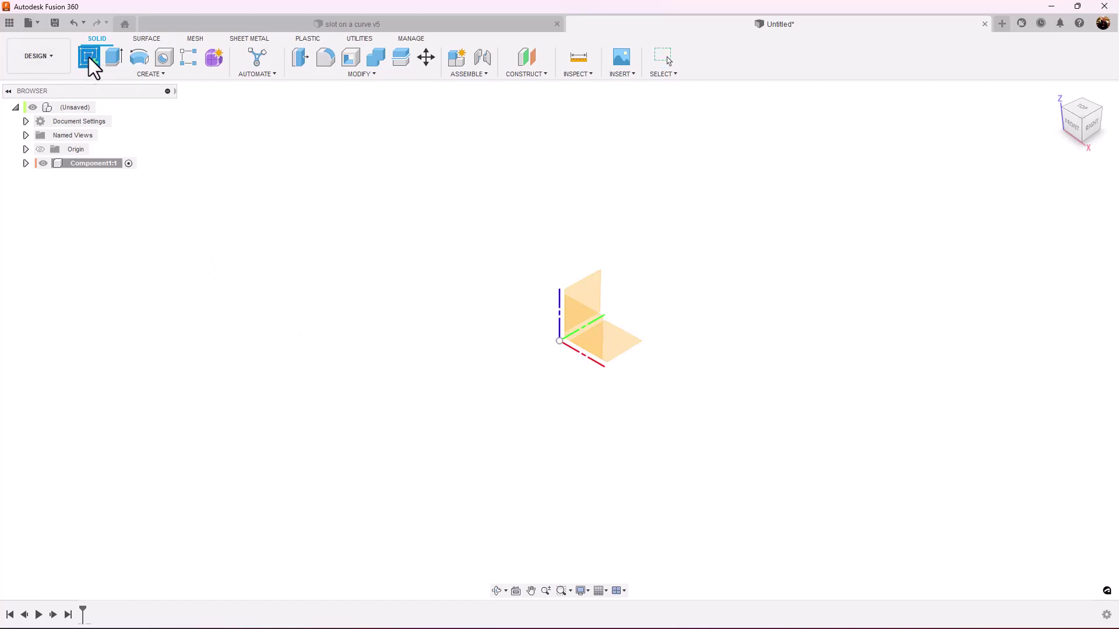
{"action": "left_click", "coordinate": [582, 325]}
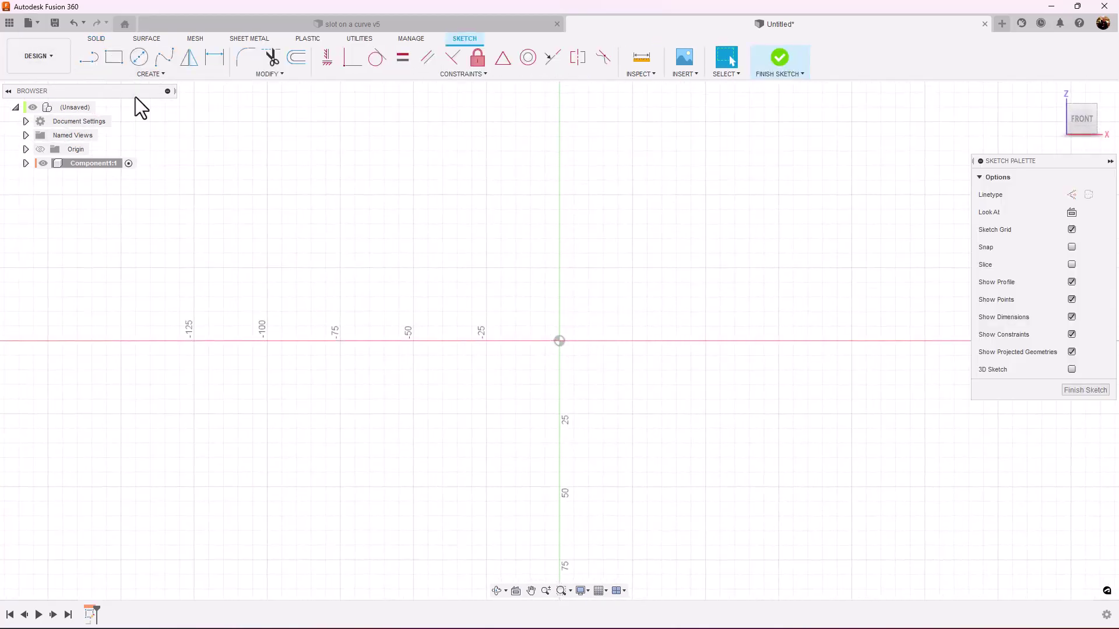
{"action": "left_click", "coordinate": [140, 57]}
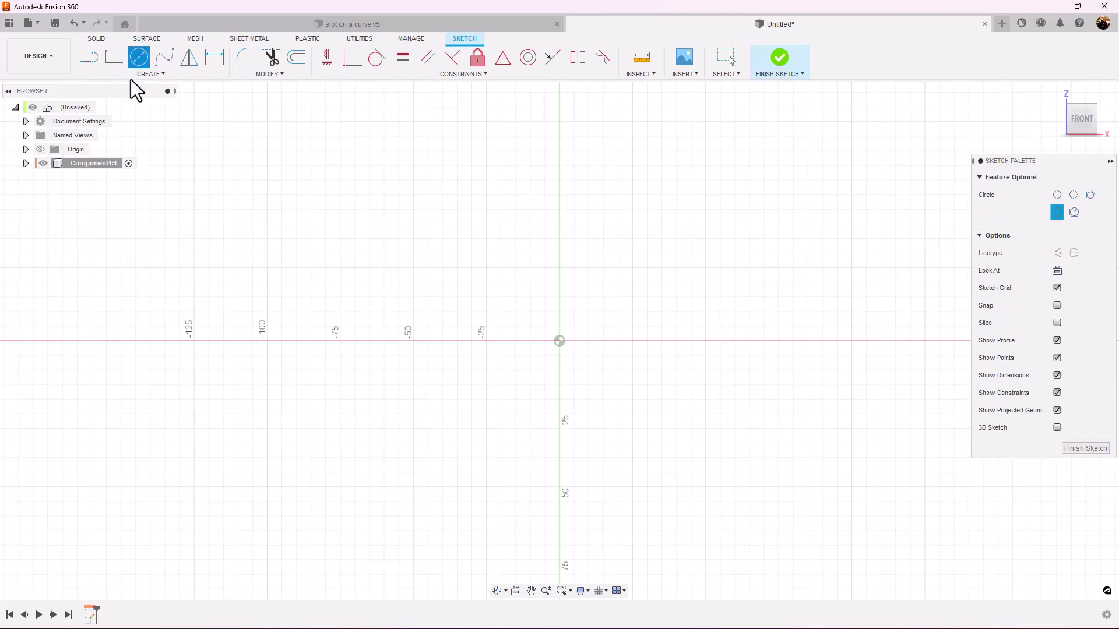
{"action": "left_click", "coordinate": [560, 340]}
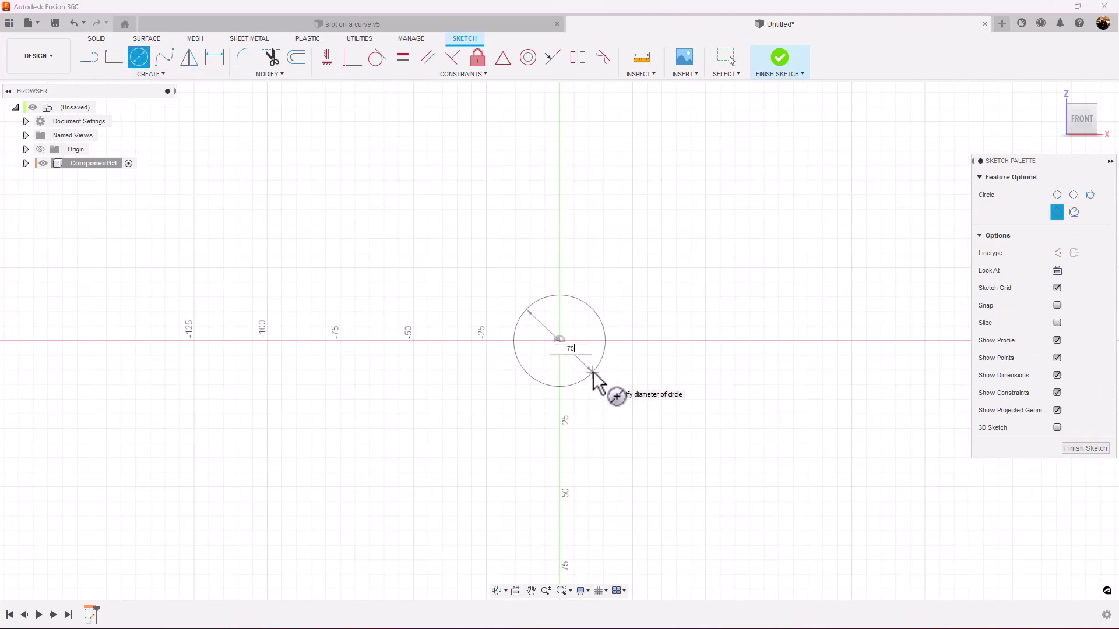
{"action": "key", "text": "Return"}
{"action": "key", "text": "Escape"}
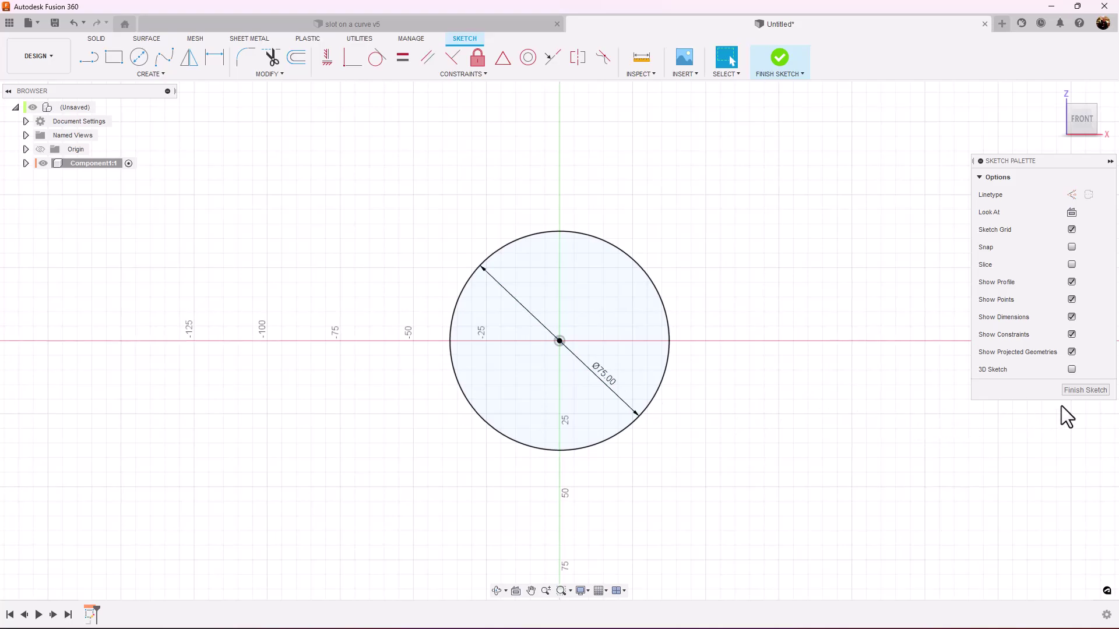
{"action": "left_click", "coordinate": [1076, 393]}
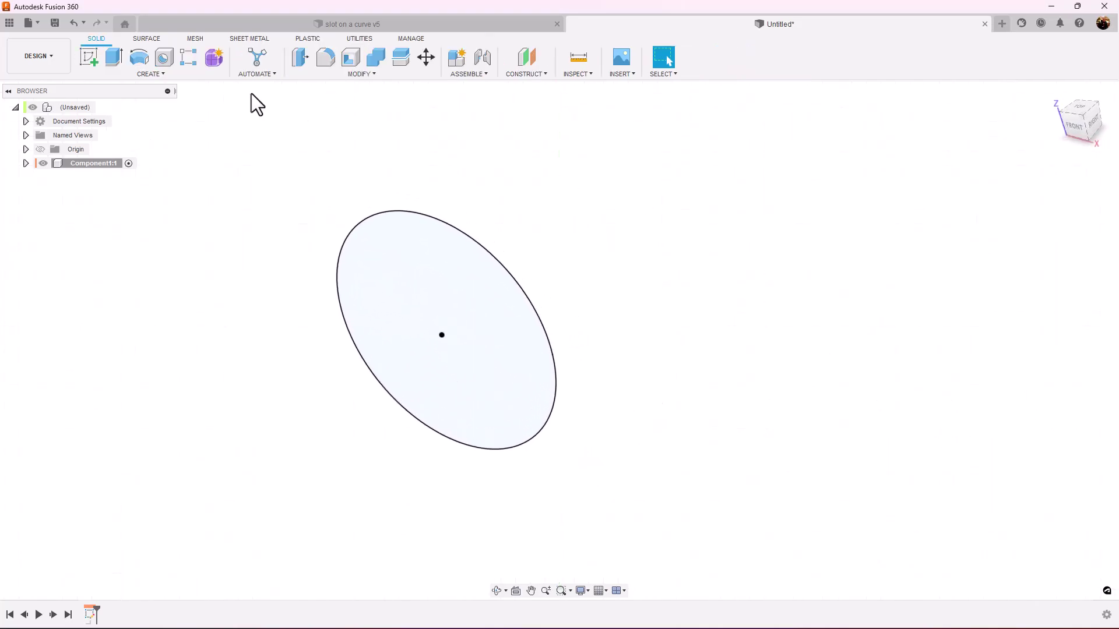
Extrude the circle symmetrically to a 150 mm whole-length solid cylinder
{"action": "left_click", "coordinate": [115, 57]}
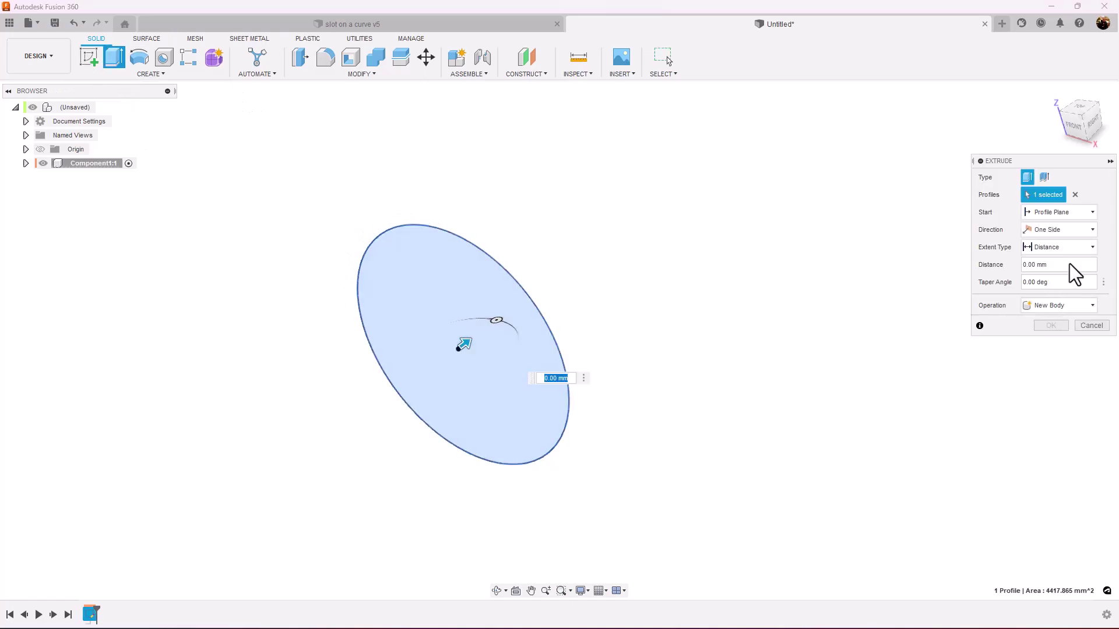
{"action": "left_click", "coordinate": [1069, 232]}
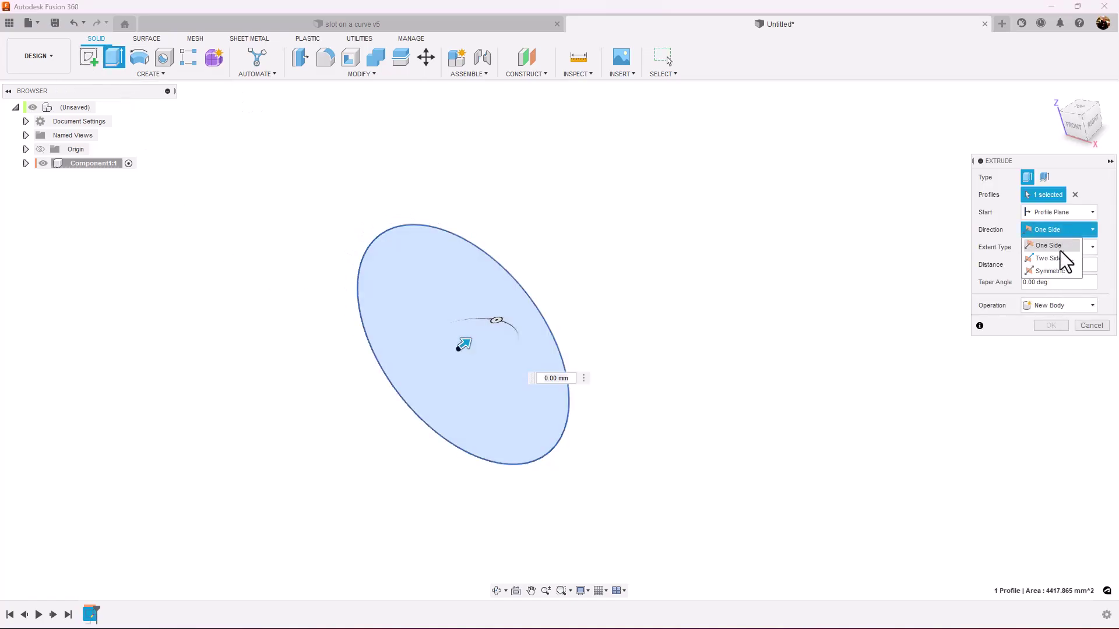
{"action": "left_click", "coordinate": [1062, 268]}
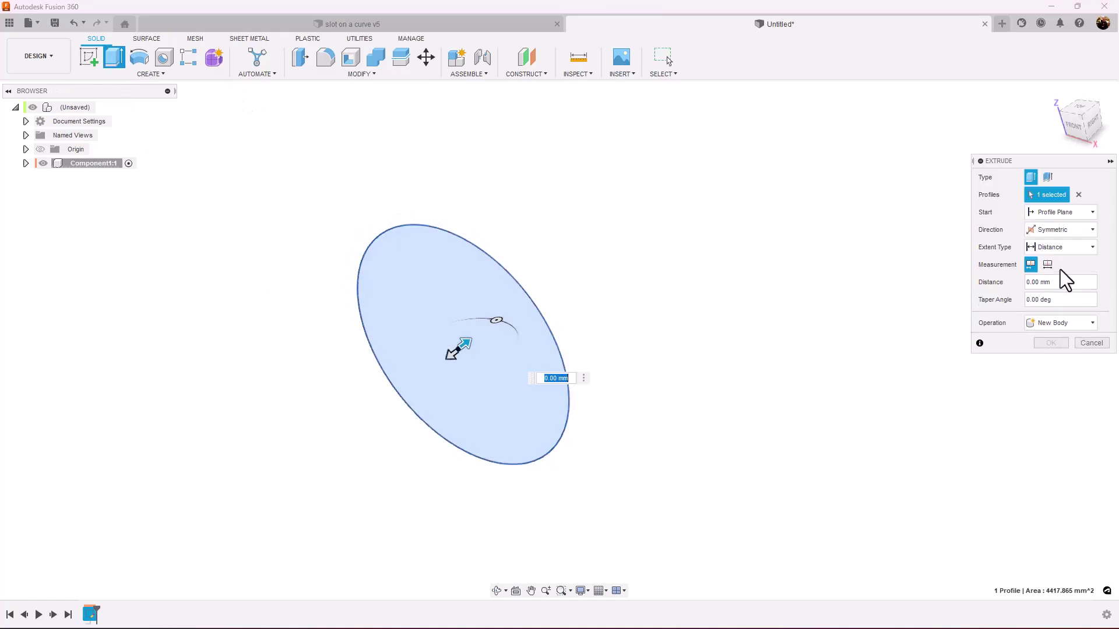
{"action": "left_click", "coordinate": [1047, 264]}
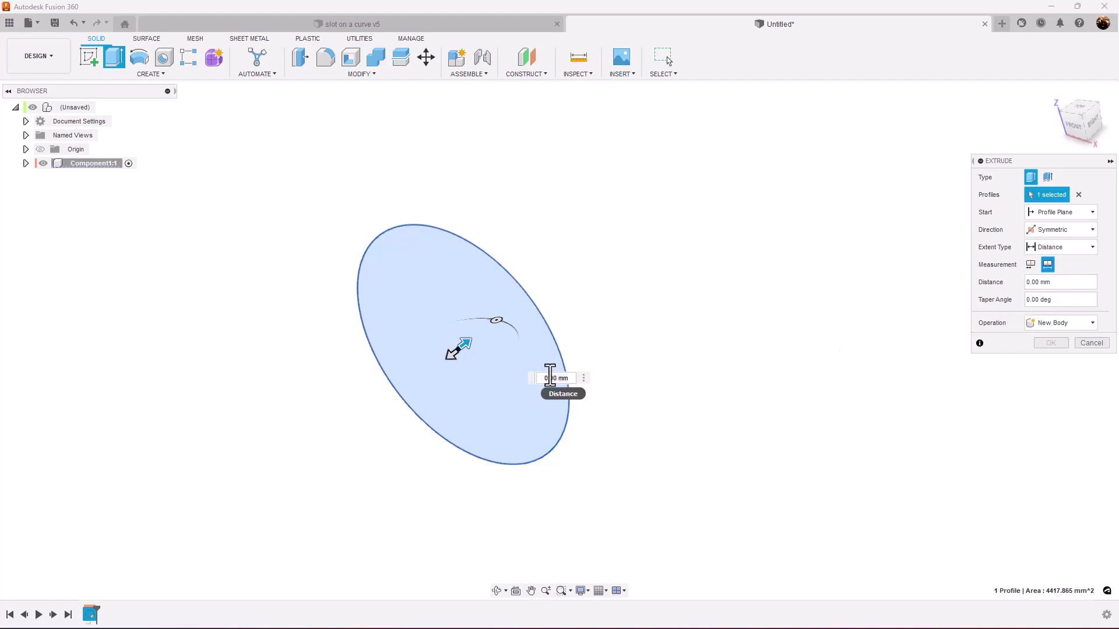
{"action": "left_click", "coordinate": [551, 376]}
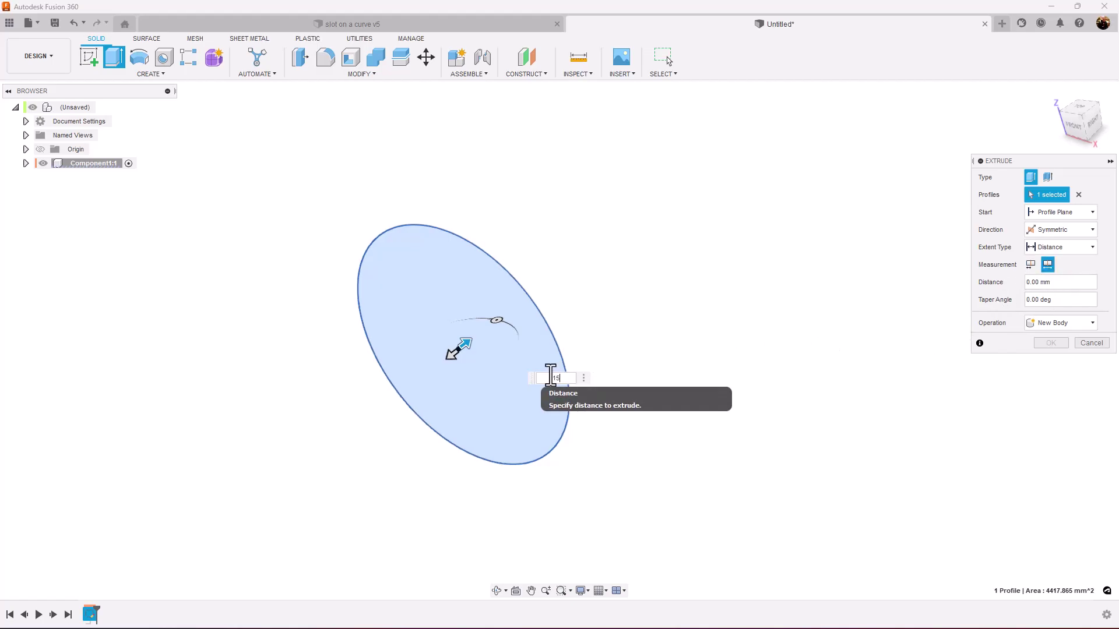
{"action": "type", "text": "150"}
{"action": "key", "text": "Return"}
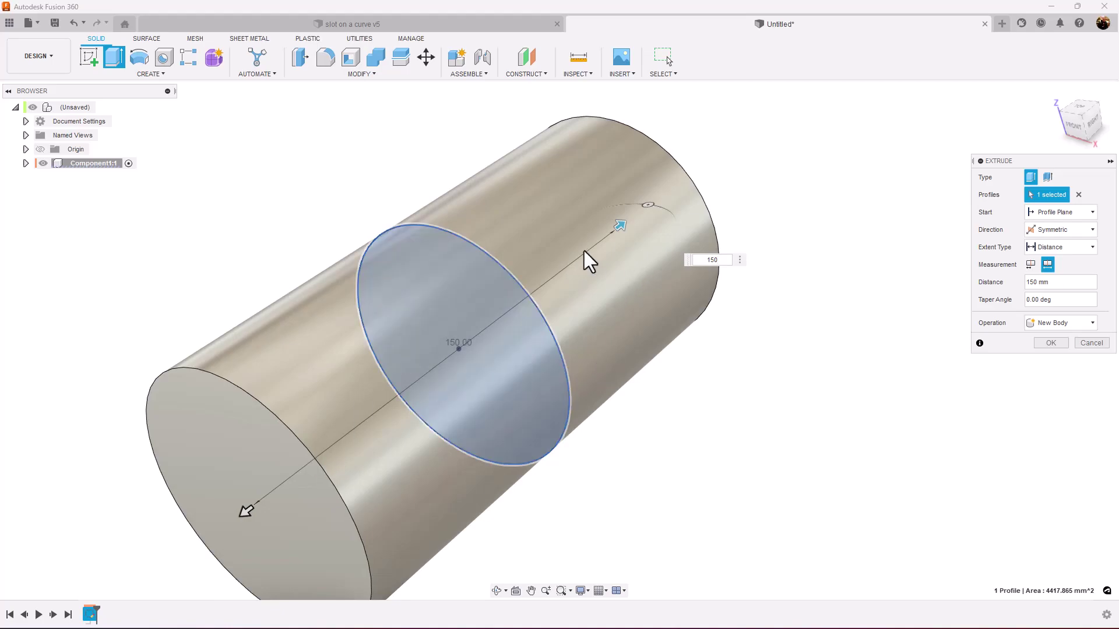
{"action": "left_click", "coordinate": [1051, 343]}
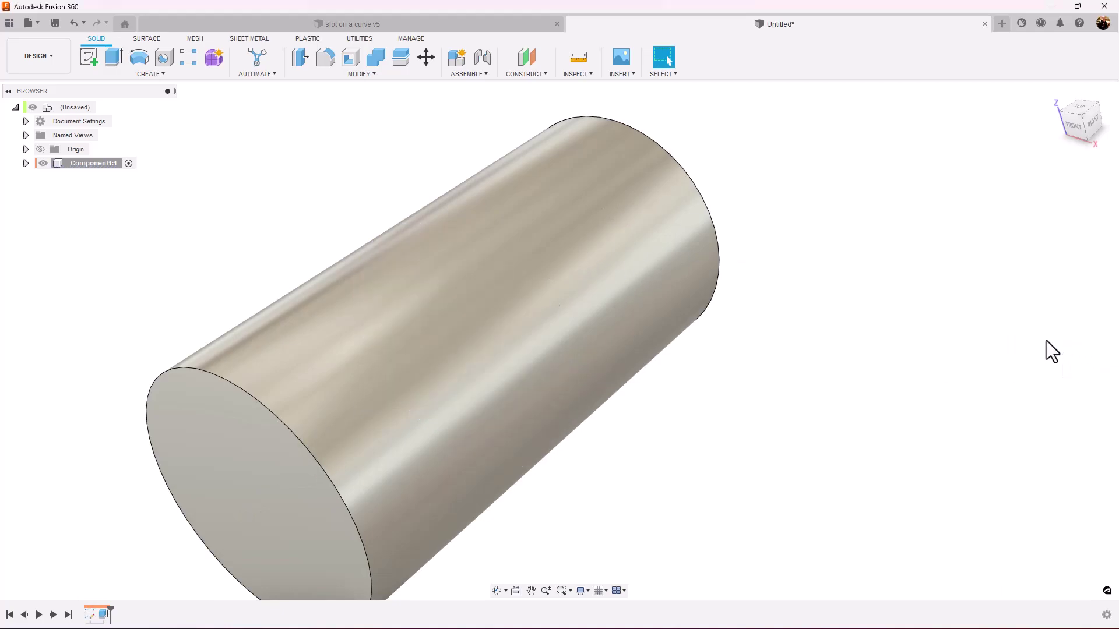
Add a construction plane tangent to the cylinder's curved face
{"action": "key", "text": "F6"}
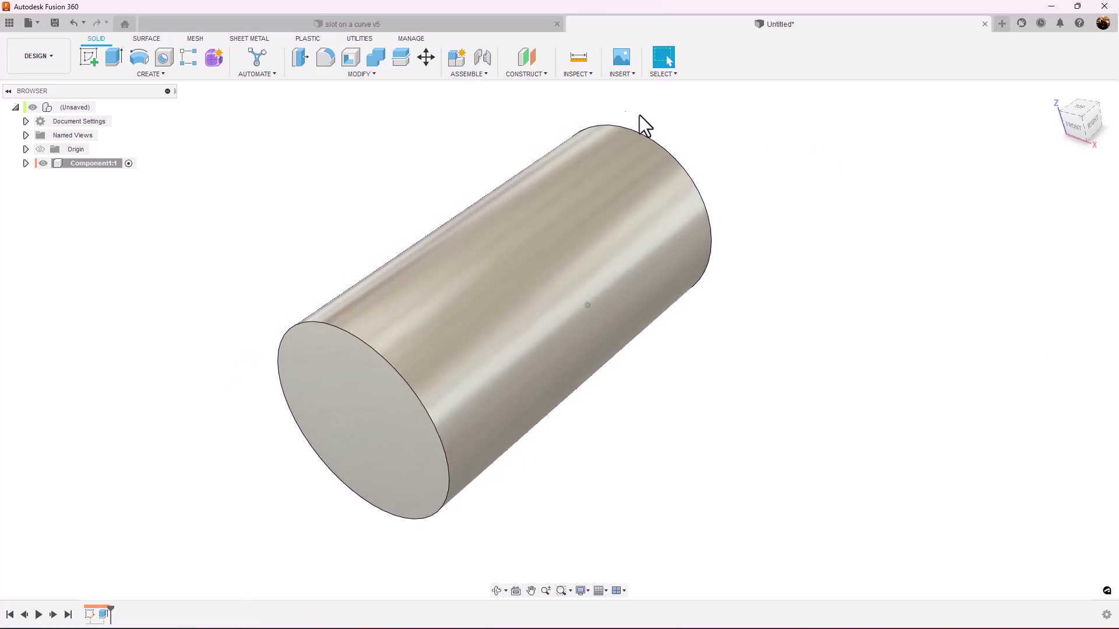
{"action": "left_click", "coordinate": [529, 72]}
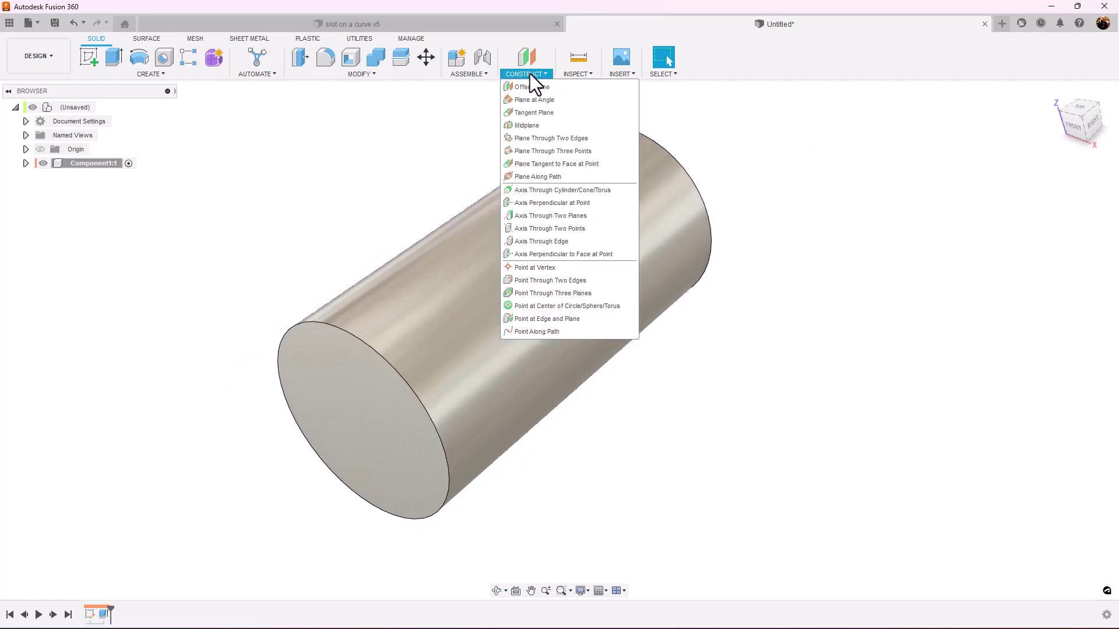
{"action": "left_click", "coordinate": [536, 111]}
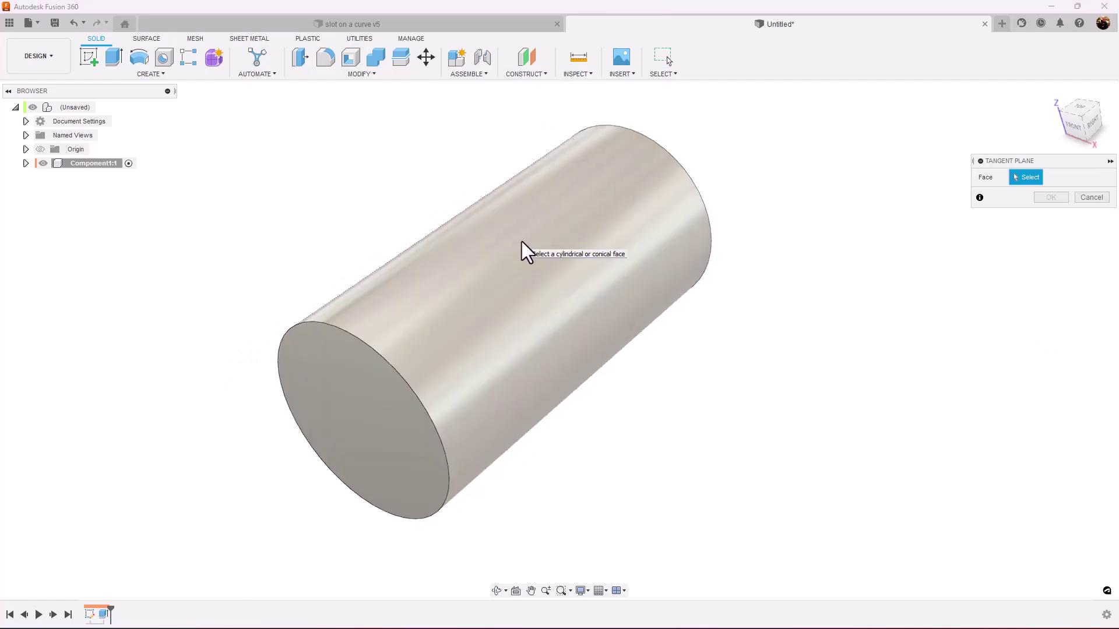
{"action": "left_click", "coordinate": [522, 245]}
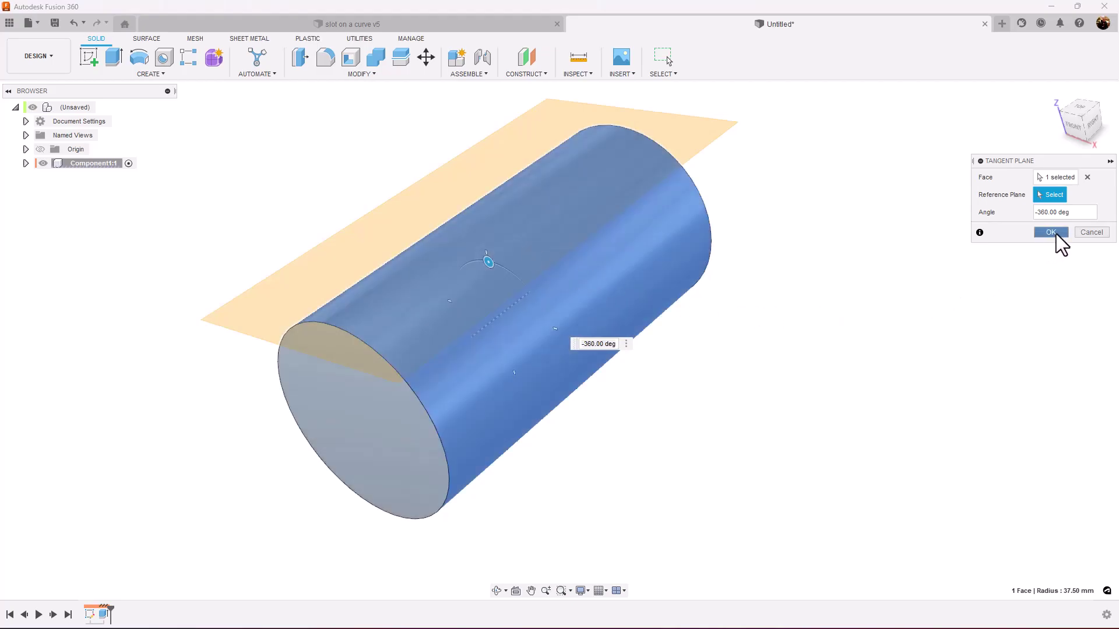
{"action": "left_click", "coordinate": [1050, 233]}
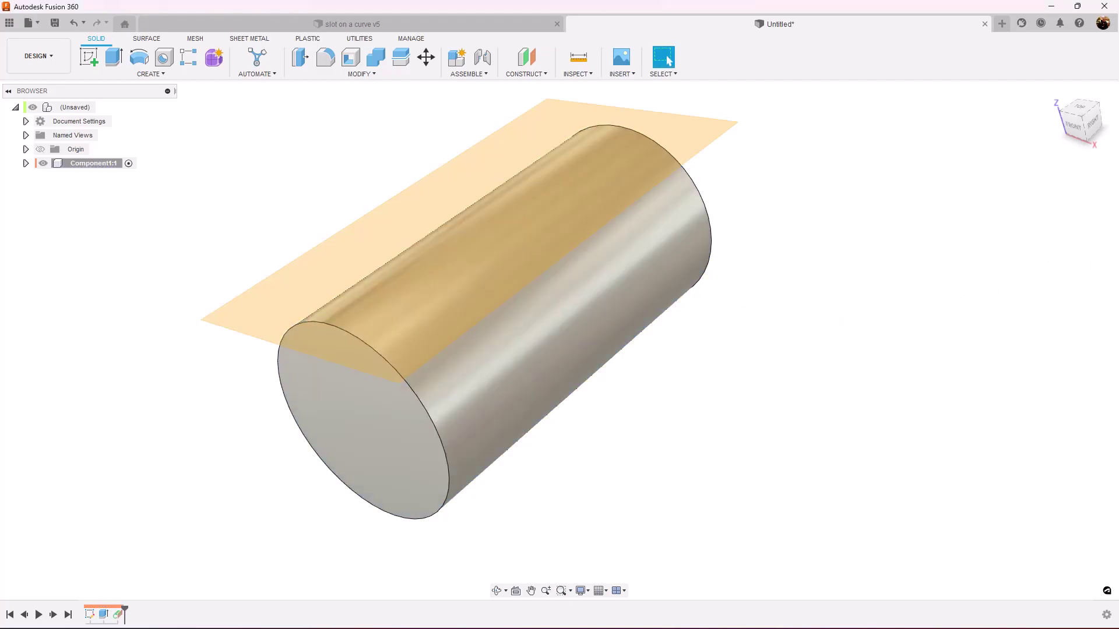
View the model from the top with a Perspective with Ortho Faces camera, recentred
{"action": "left_click", "coordinate": [1079, 109]}
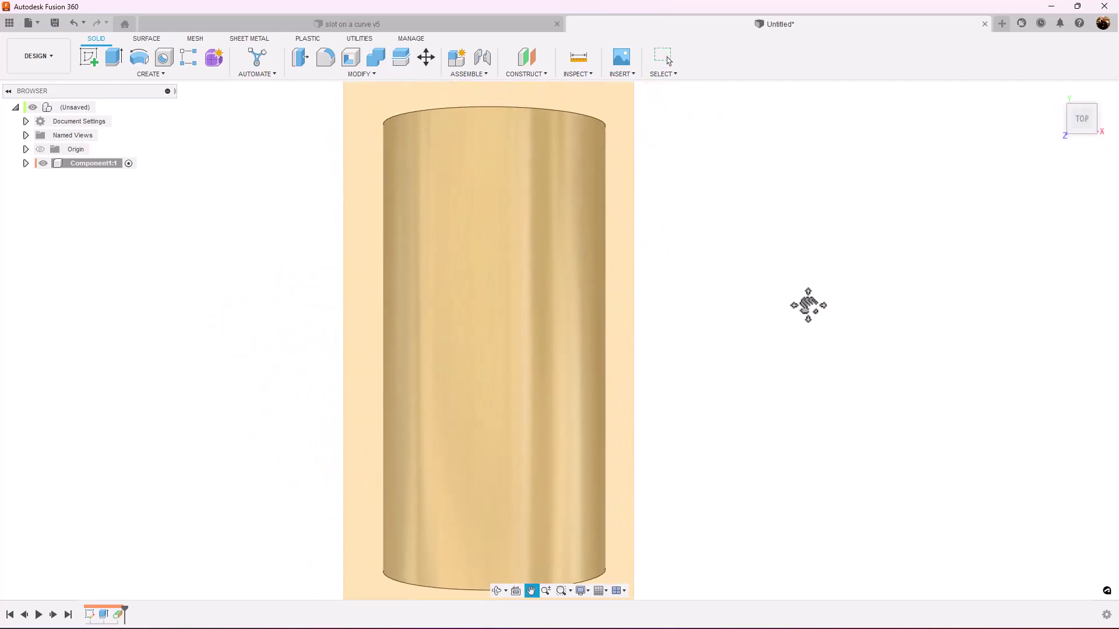
{"action": "left_click", "coordinate": [586, 595]}
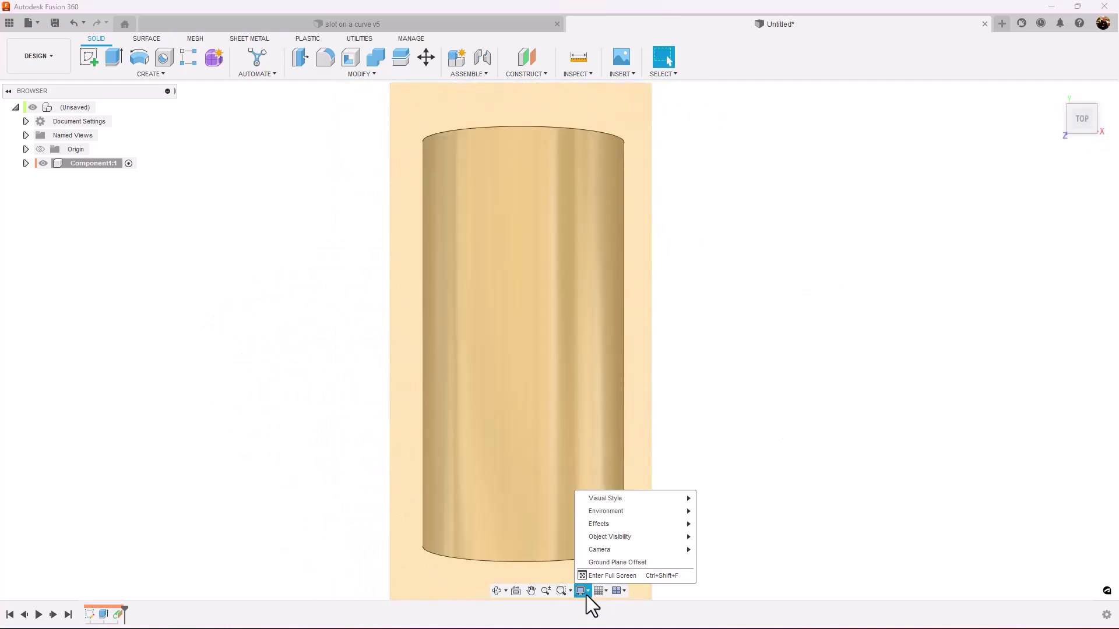
{"action": "mouse_move", "coordinate": [630, 550]}
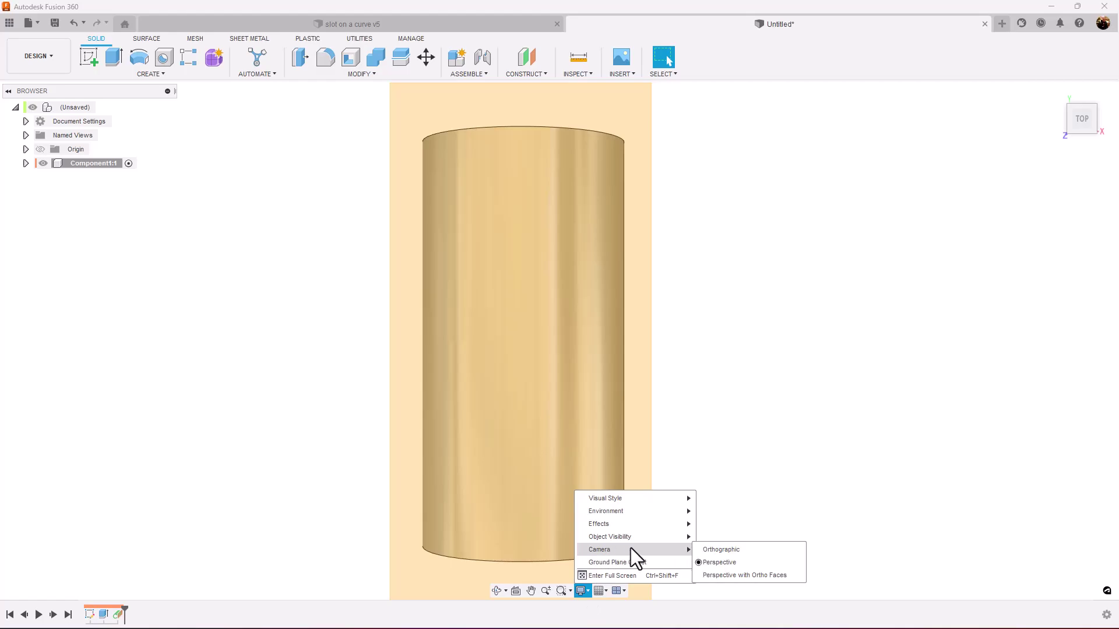
{"action": "left_click", "coordinate": [742, 576]}
{"action": "middle_click_drag", "start_coordinate": [781, 415], "coordinate": [775, 405]}
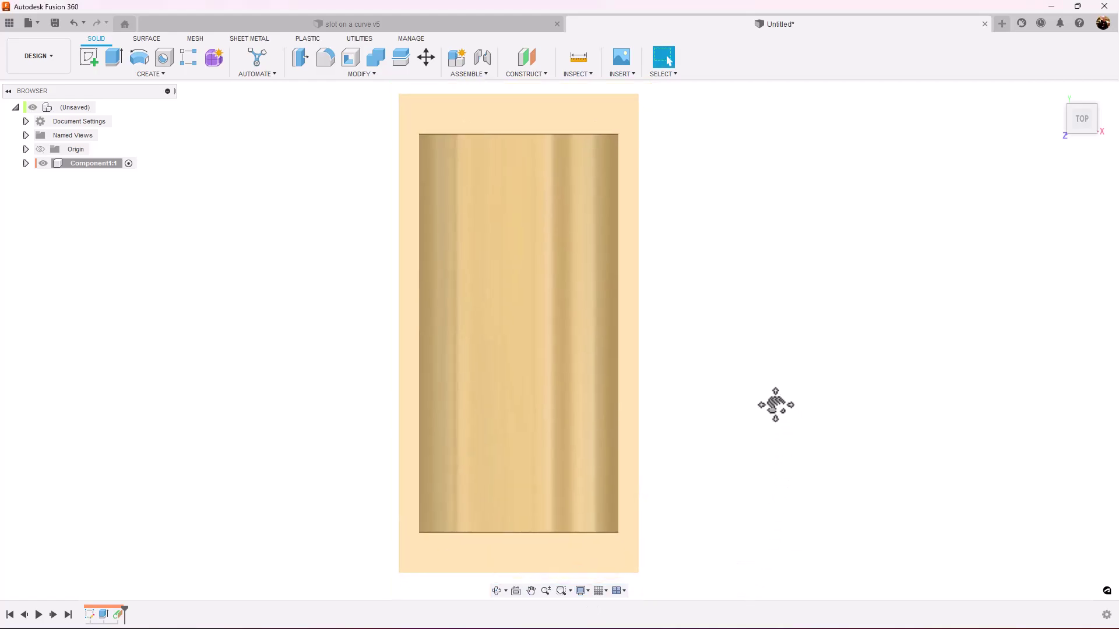
Sketch on the cylinder face and draw a vertical 150 mm construction line from top edge to bottom edge
{"action": "left_click", "coordinate": [83, 57]}
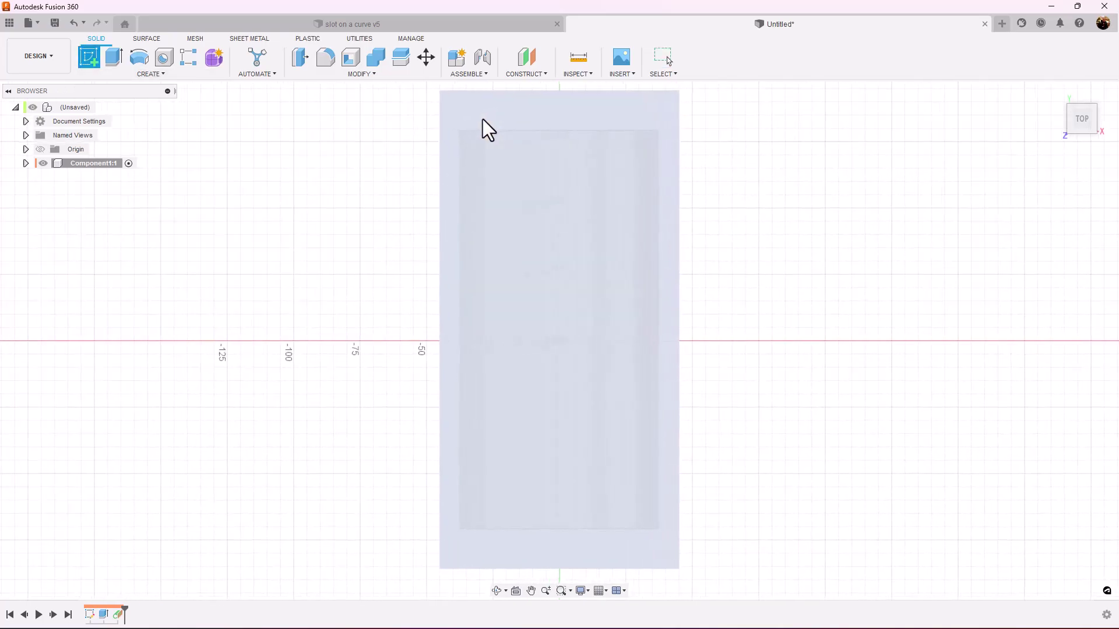
{"action": "left_click", "coordinate": [482, 120]}
{"action": "middle_click_drag", "start_coordinate": [754, 268], "coordinate": [717, 284]}
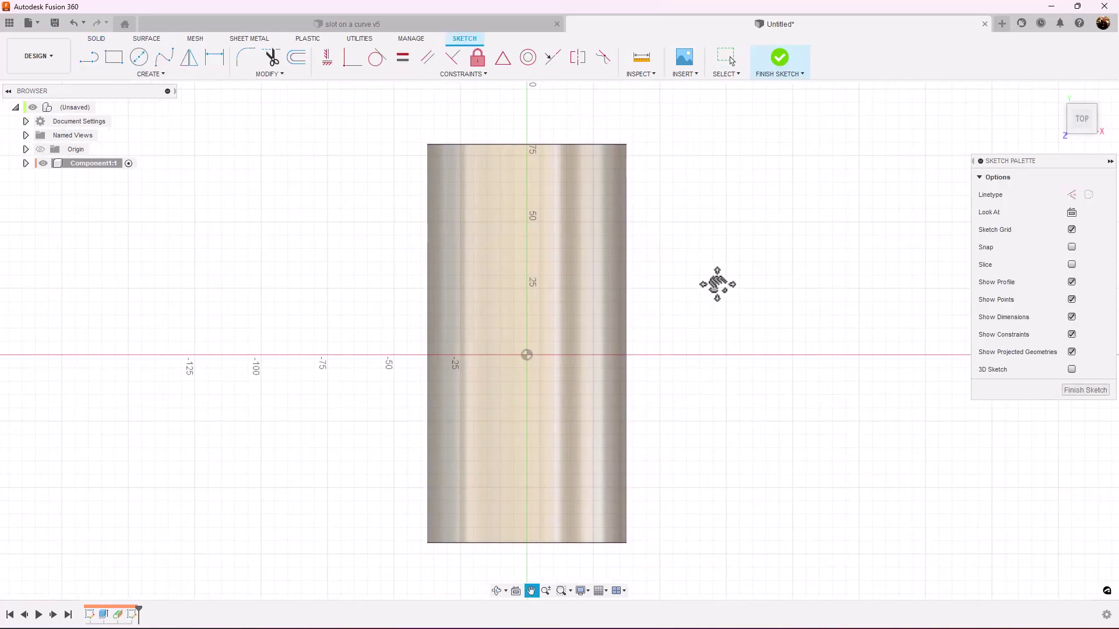
{"action": "left_click", "coordinate": [89, 58]}
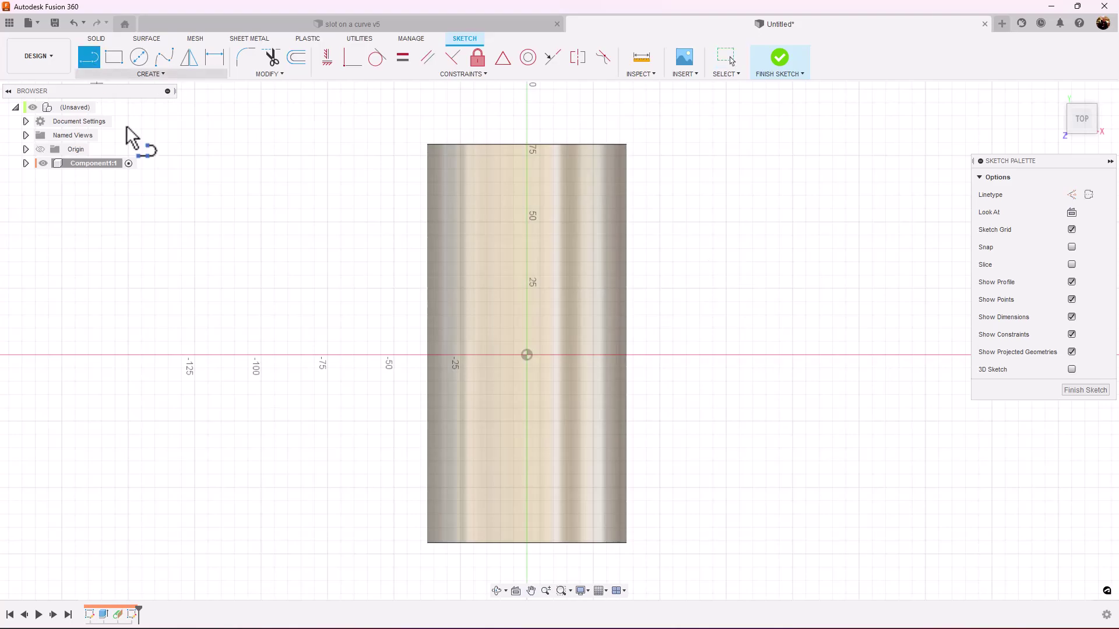
{"action": "left_click", "coordinate": [1072, 194]}
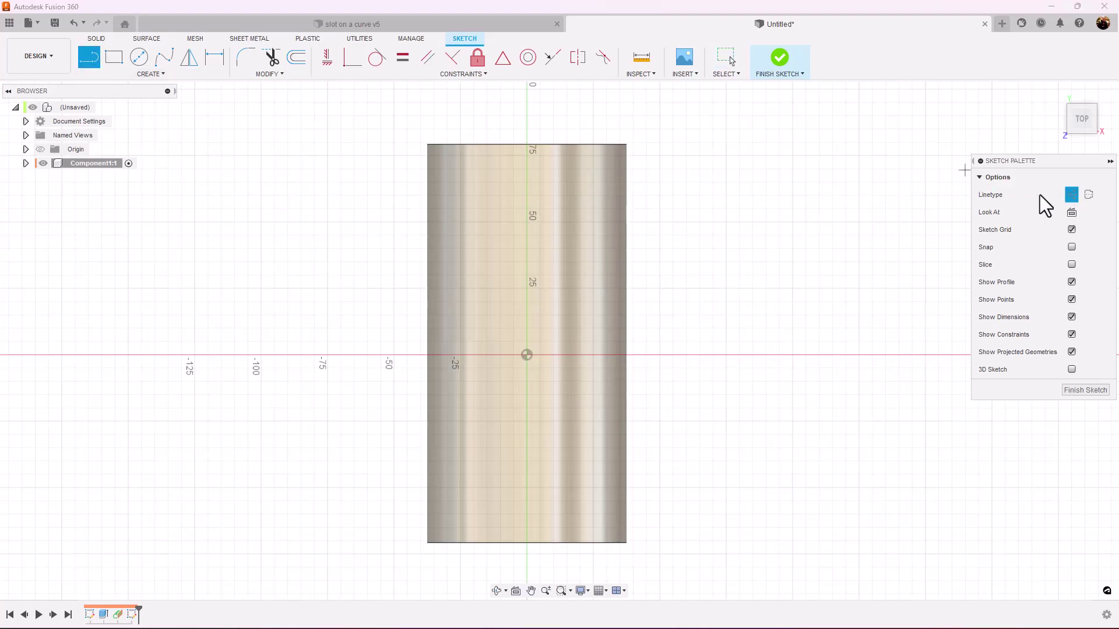
{"action": "left_click", "coordinate": [526, 143]}
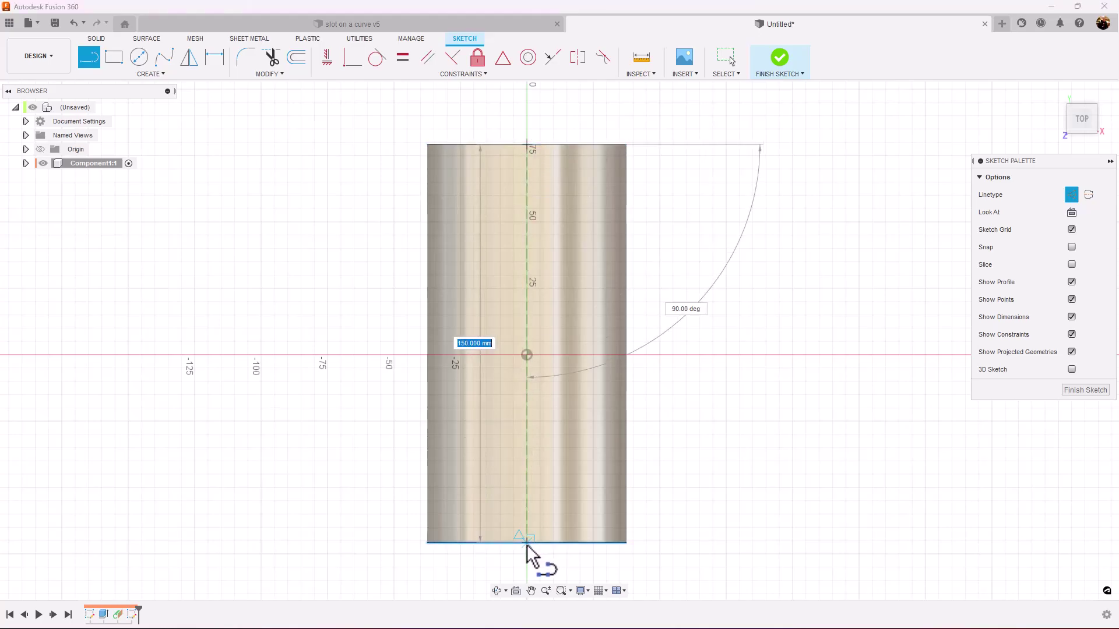
{"action": "double_click", "coordinate": [526, 543]}
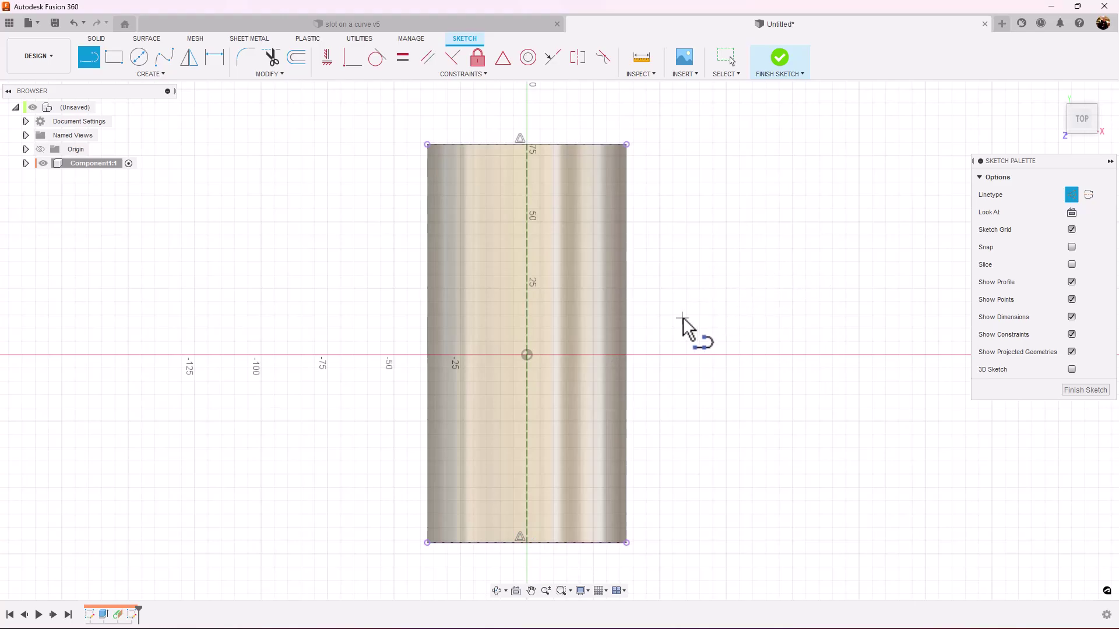
{"action": "scroll", "coordinate": [683, 319], "scroll_direction": "up", "scroll_amount": 1}
{"action": "middle_click_drag", "start_coordinate": [684, 322], "coordinate": [710, 315]}
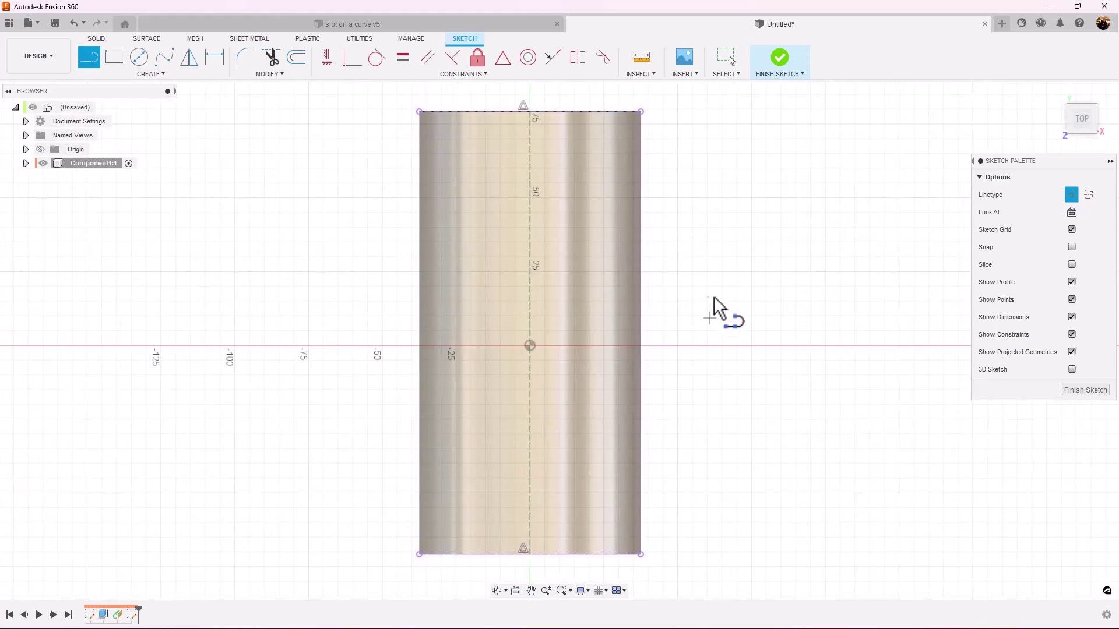
Draw a normal-geometry center point slot from the origin, angled about 45° across the cylinder
{"action": "left_click", "coordinate": [1072, 195]}
{"action": "left_click", "coordinate": [154, 76]}
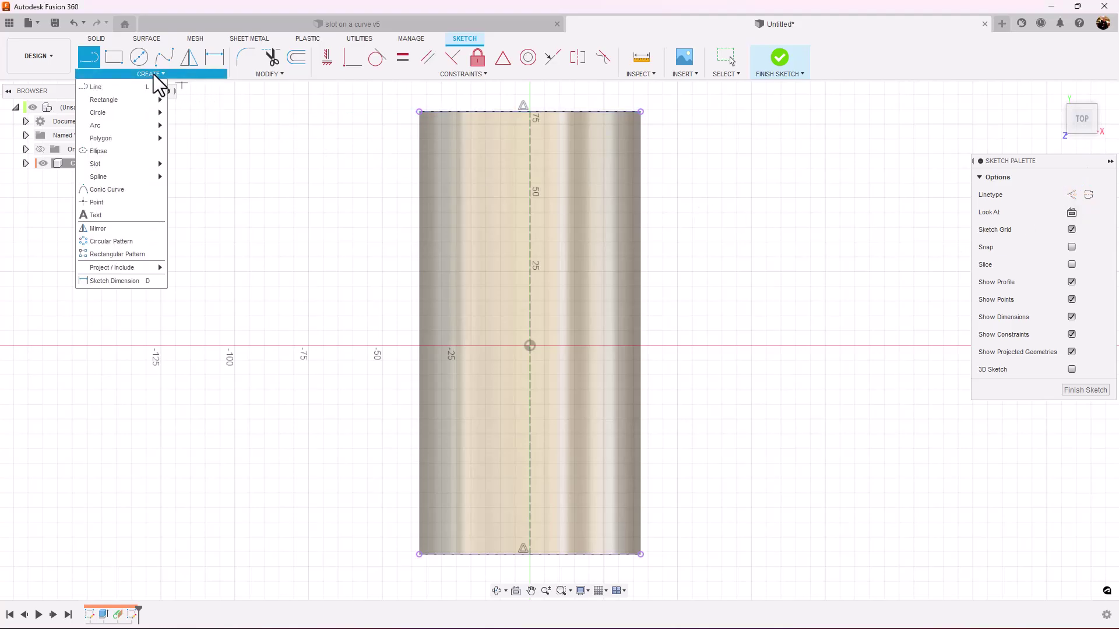
{"action": "mouse_move", "coordinate": [122, 163]}
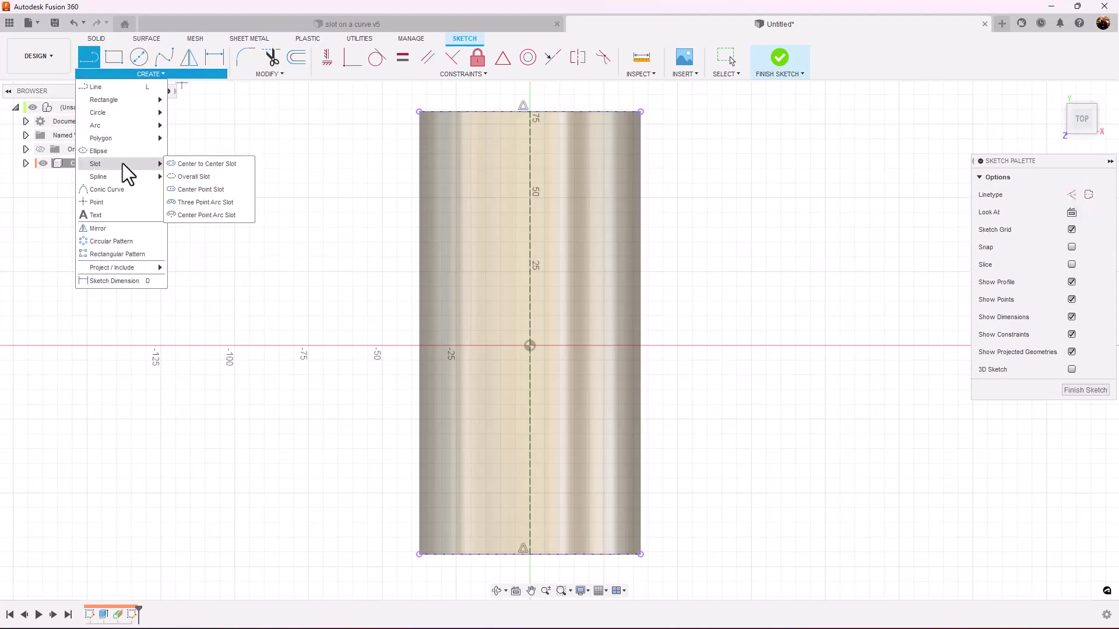
{"action": "left_click", "coordinate": [229, 190]}
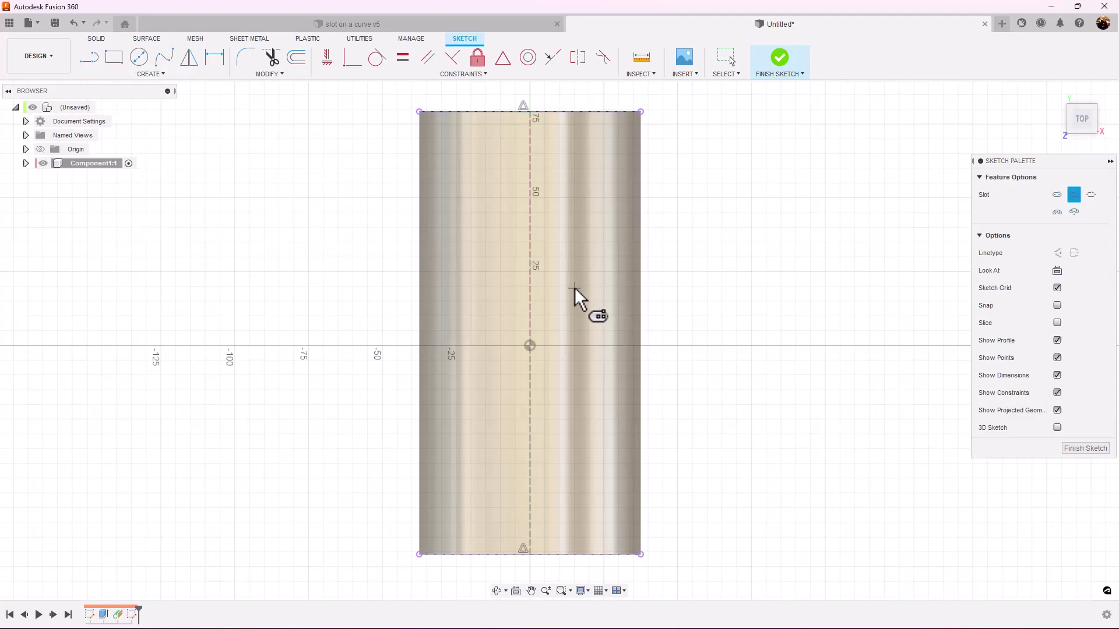
{"action": "left_click", "coordinate": [530, 346]}
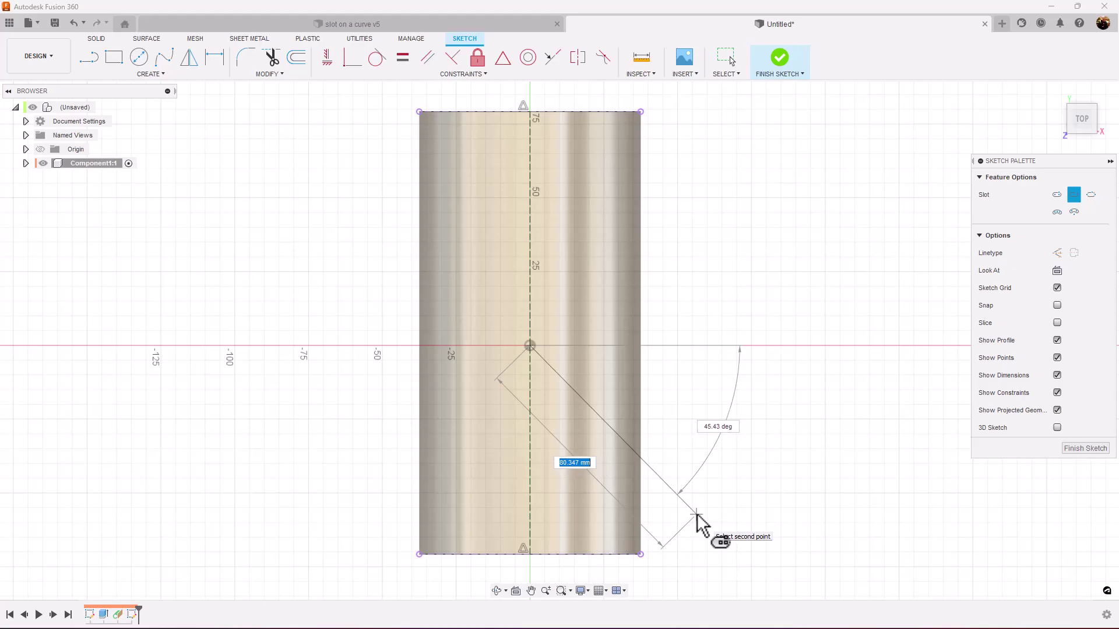
{"action": "left_click", "coordinate": [693, 516]}
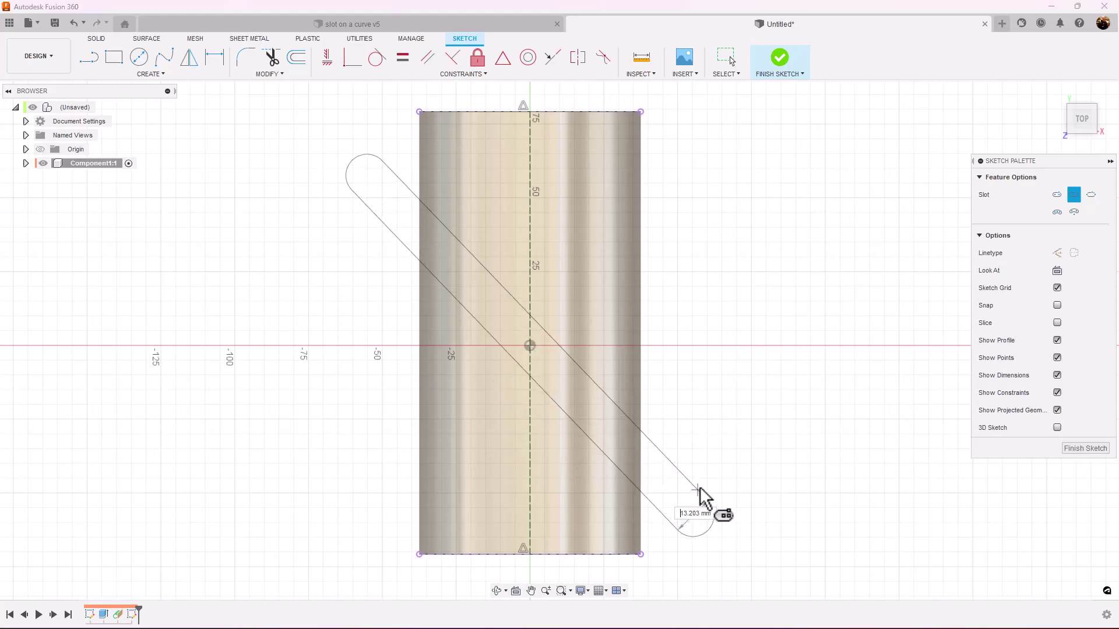
{"action": "left_click", "coordinate": [701, 498]}
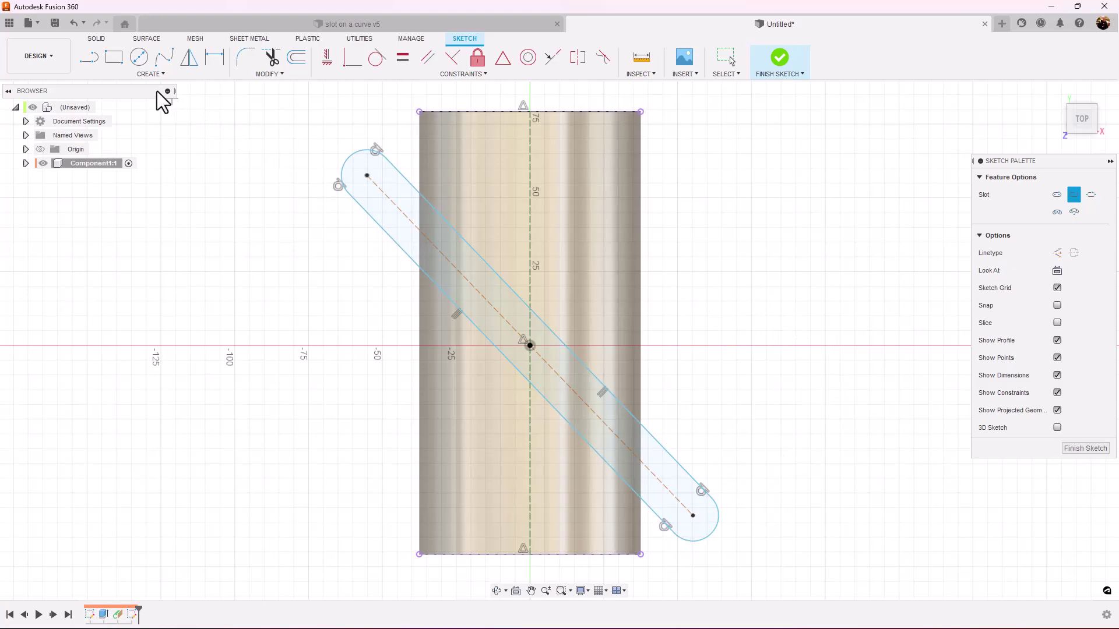
Dimension the slot's width between its two sides as 15 mm
{"action": "left_click", "coordinate": [214, 56]}
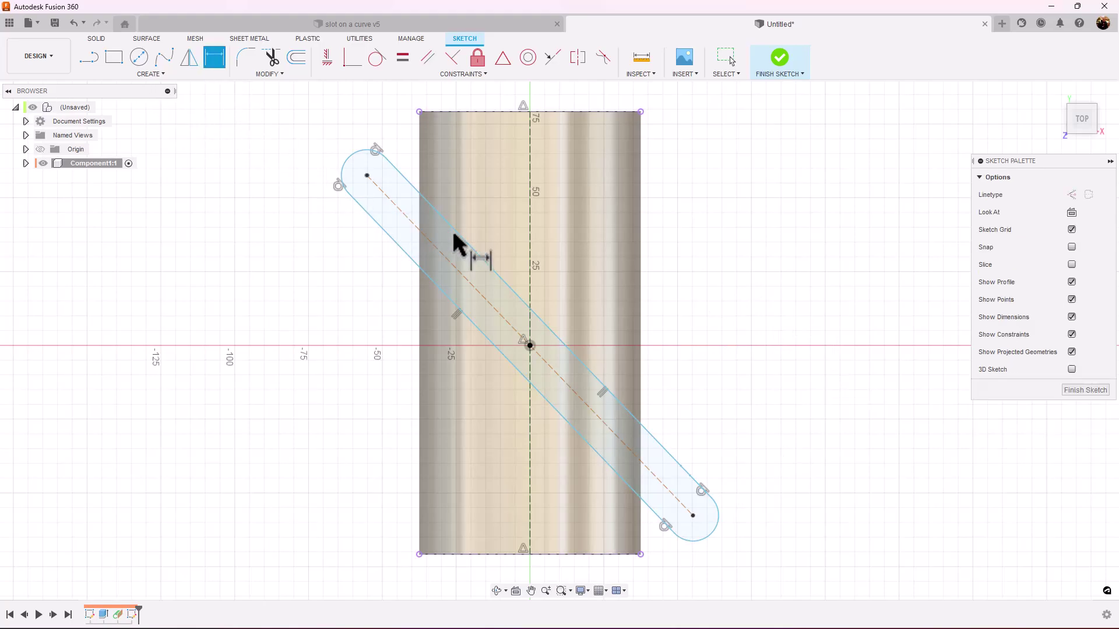
{"action": "left_click", "coordinate": [473, 249]}
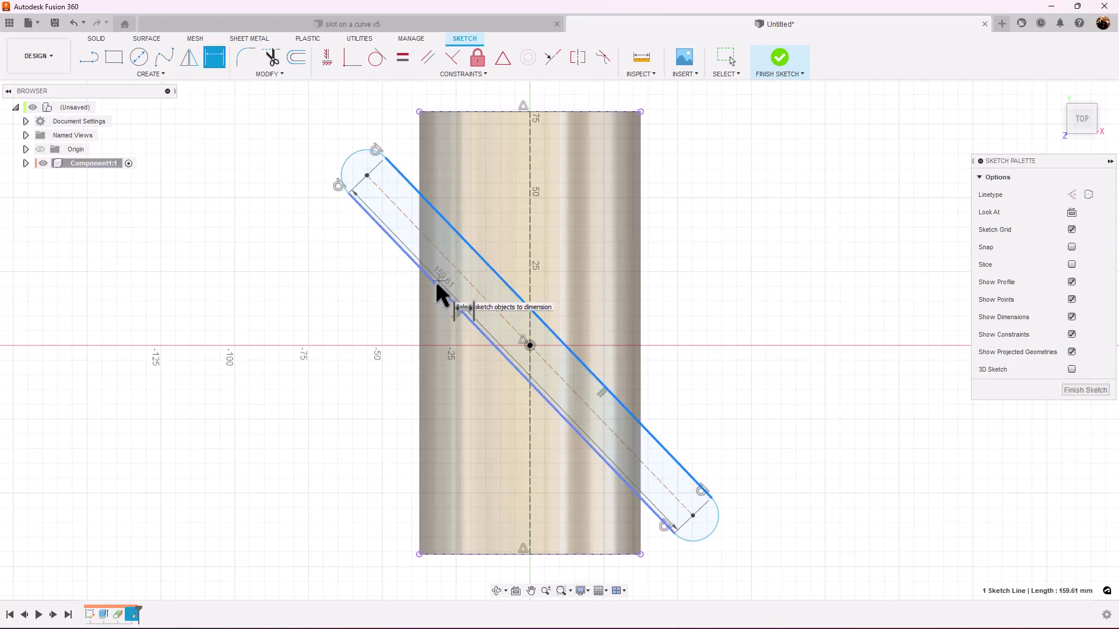
{"action": "left_click", "coordinate": [436, 283]}
{"action": "left_click", "coordinate": [703, 333]}
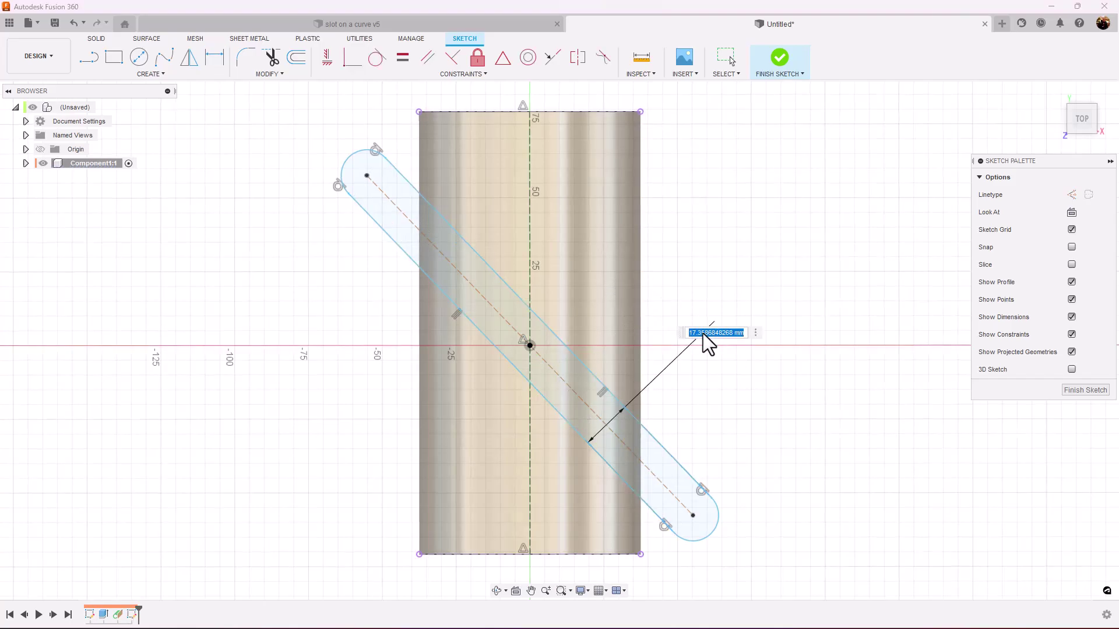
{"action": "type", "text": "15"}
{"action": "key", "text": "Return"}
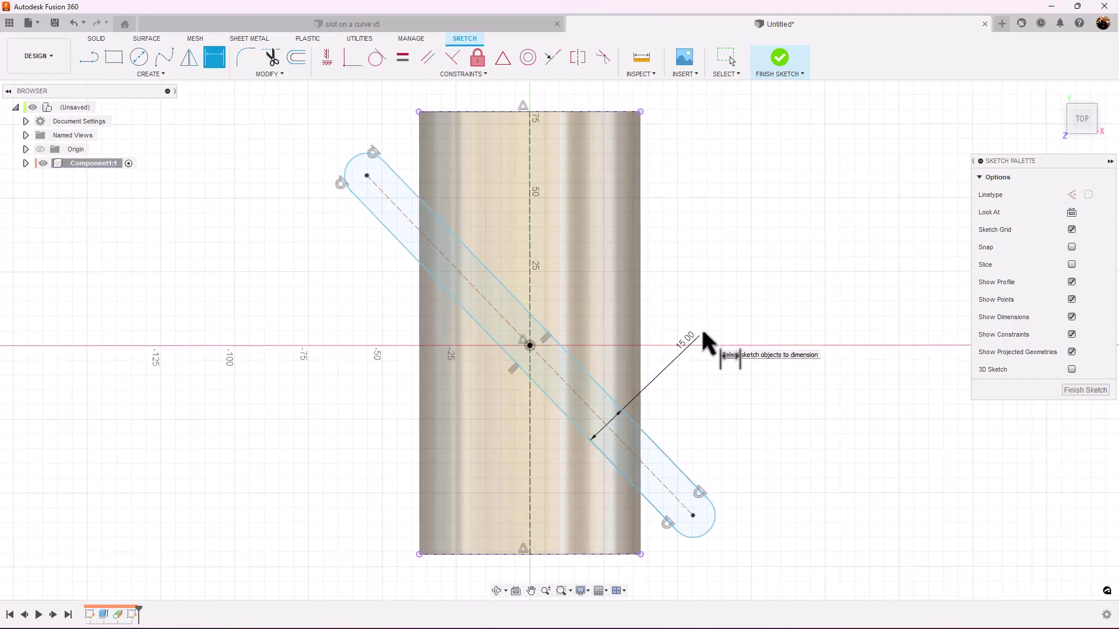
Dimension the slot's lower end centre 15 mm vertically above the cylinder's bottom corner
{"action": "left_click", "coordinate": [693, 515]}
{"action": "left_click", "coordinate": [641, 555]}
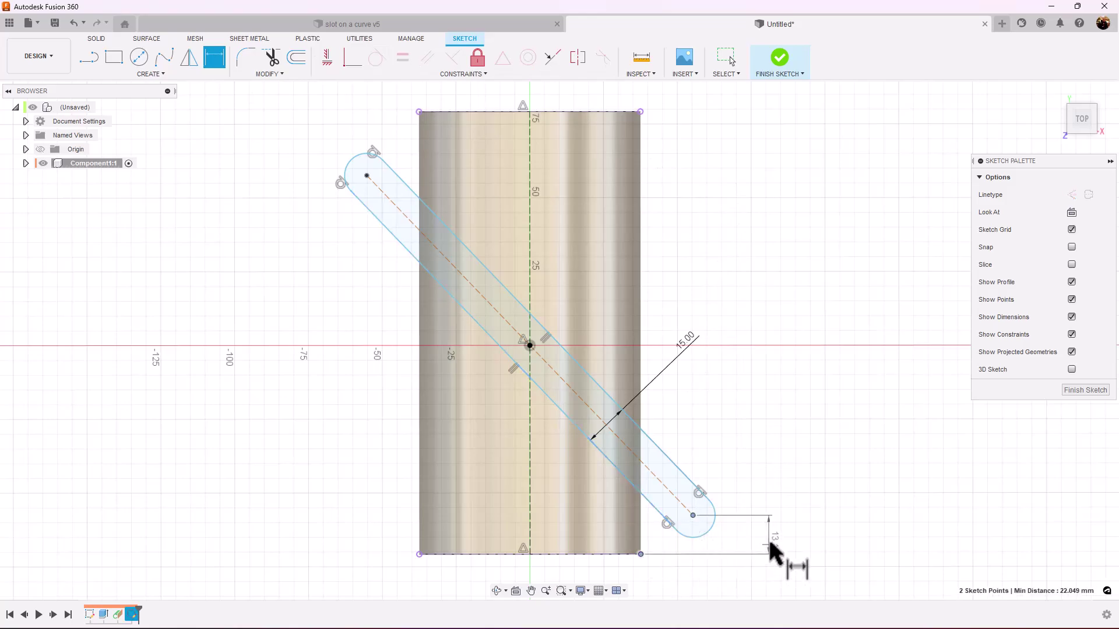
{"action": "left_click", "coordinate": [771, 542]}
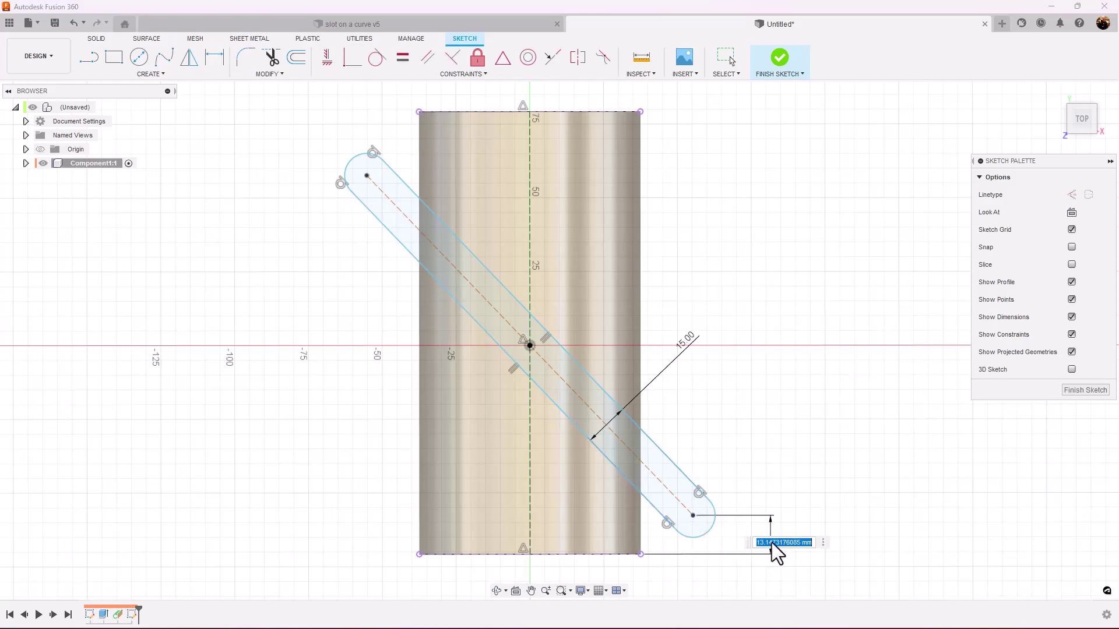
{"action": "type", "text": "15"}
{"action": "key", "text": "Return"}
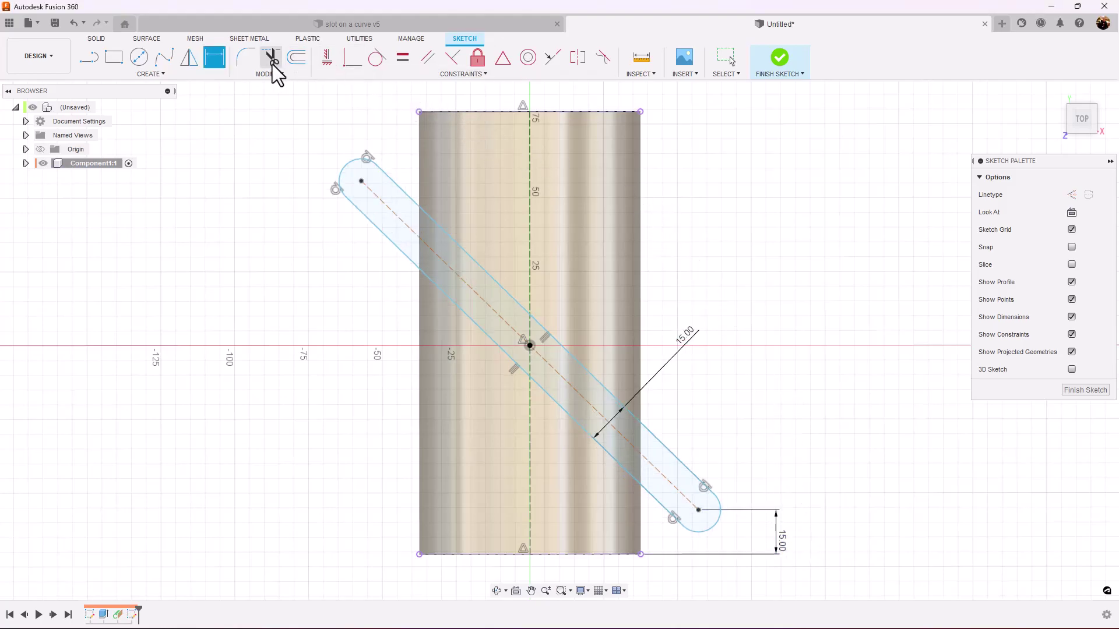
Fix the slot at 45° to the vertical construction line and finish the sketch
{"action": "left_click", "coordinate": [530, 257]}
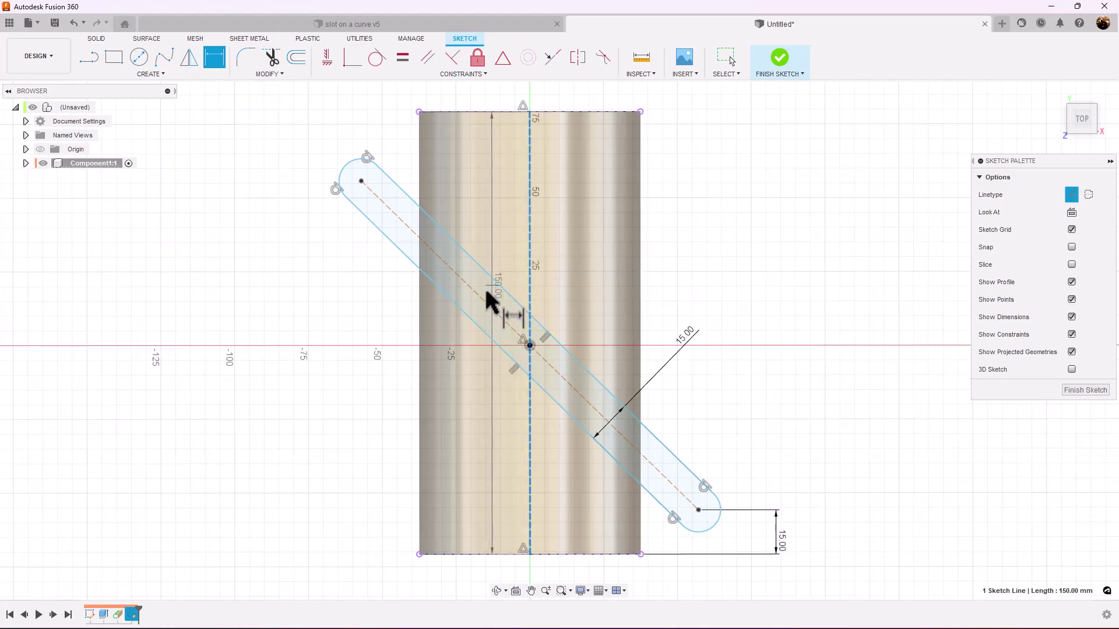
{"action": "left_click", "coordinate": [482, 299]}
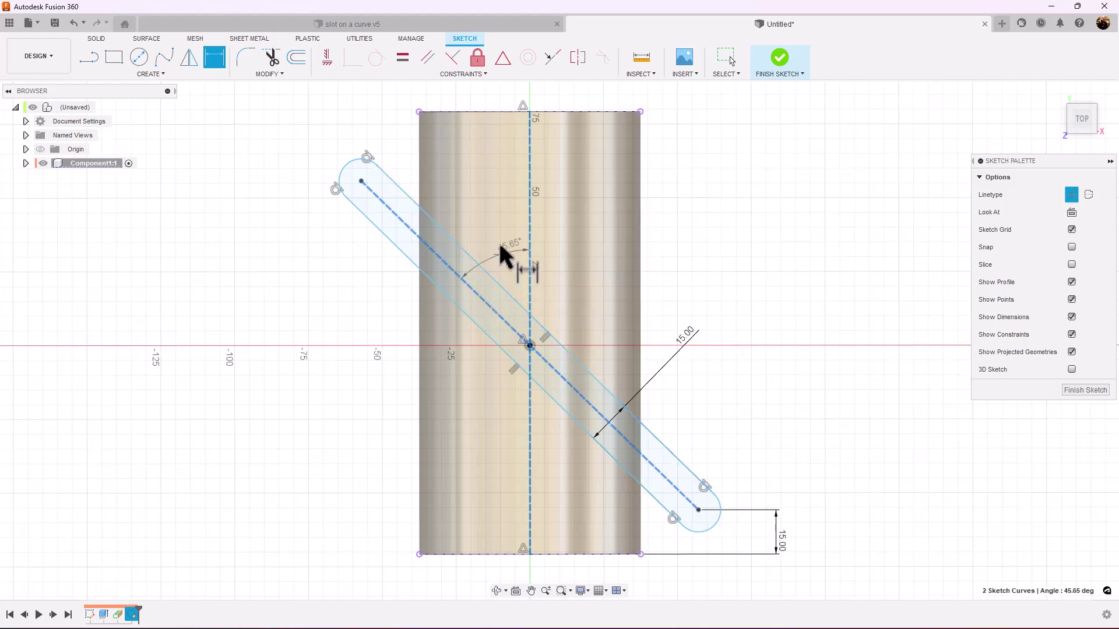
{"action": "left_click", "coordinate": [498, 232]}
{"action": "type", "text": "45"}
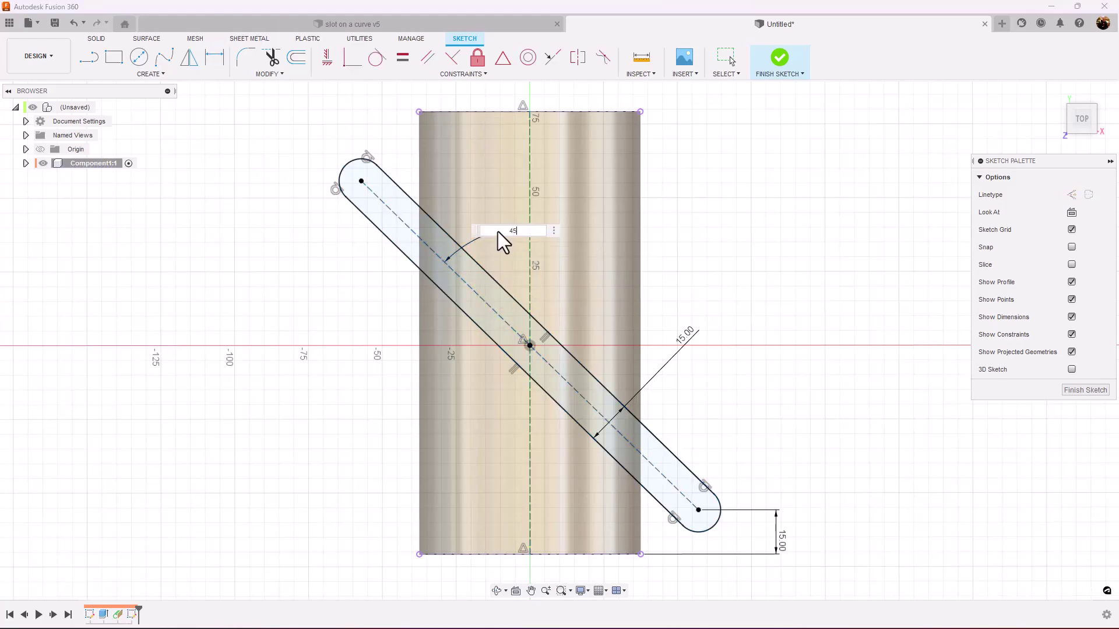
{"action": "key", "text": "Return"}
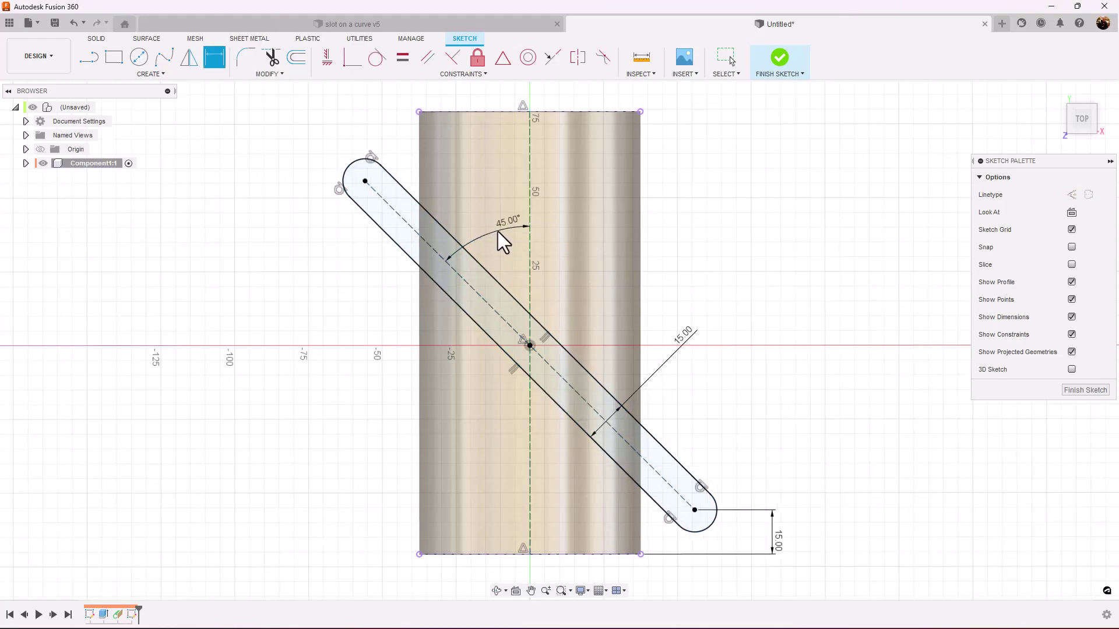
{"action": "left_click", "coordinate": [1085, 390]}
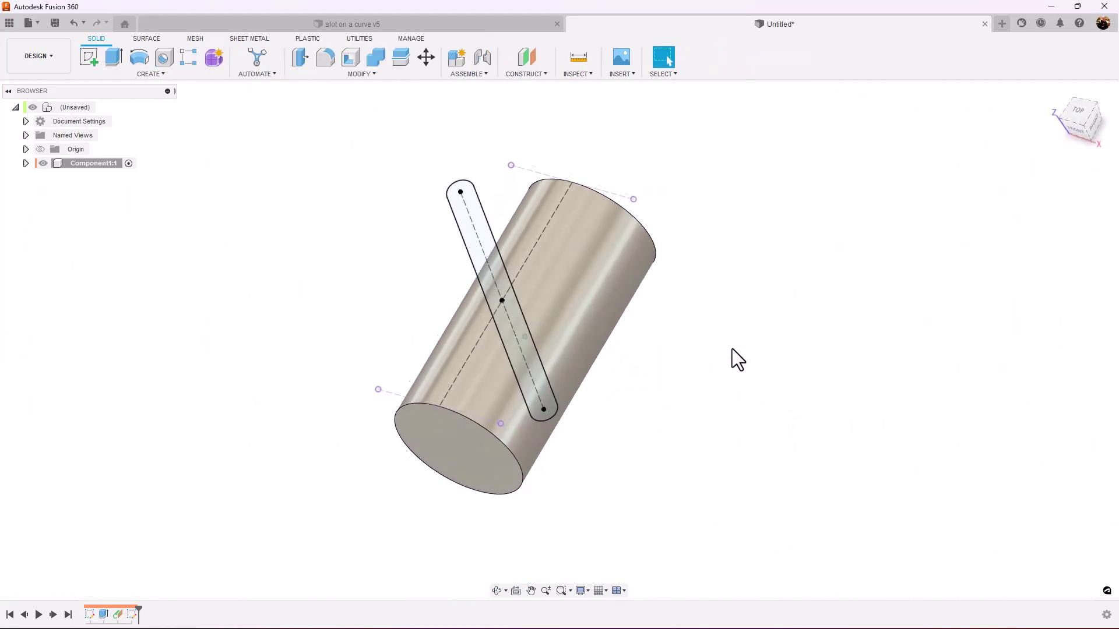
Start an Emboss using the slot profile, wrapped onto the cylinder's curved face
{"action": "left_click", "coordinate": [153, 75]}
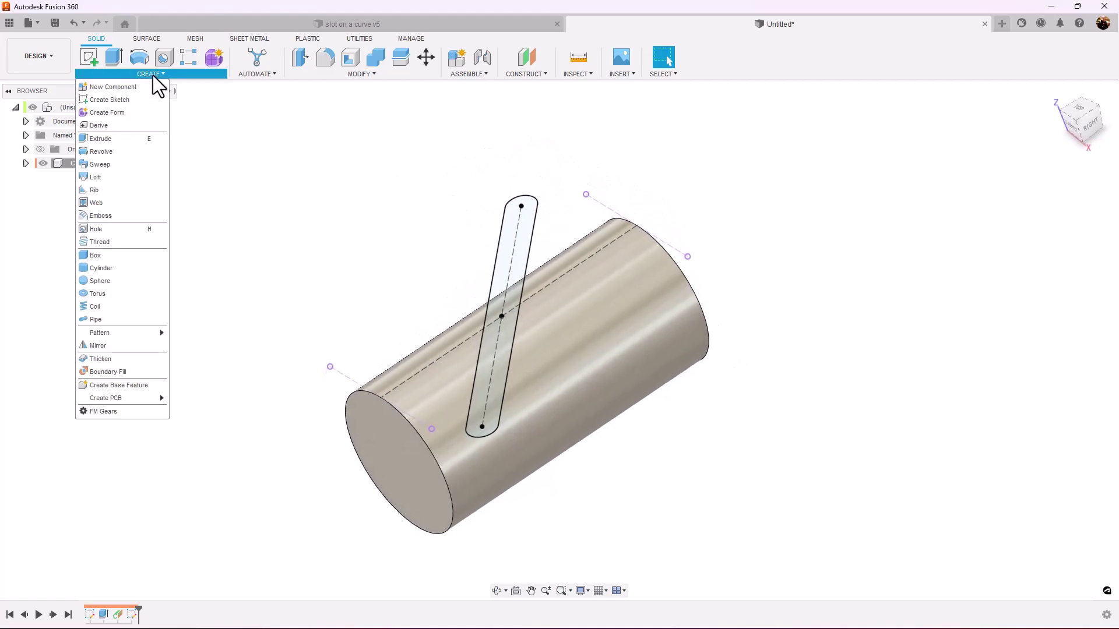
{"action": "left_click", "coordinate": [100, 216]}
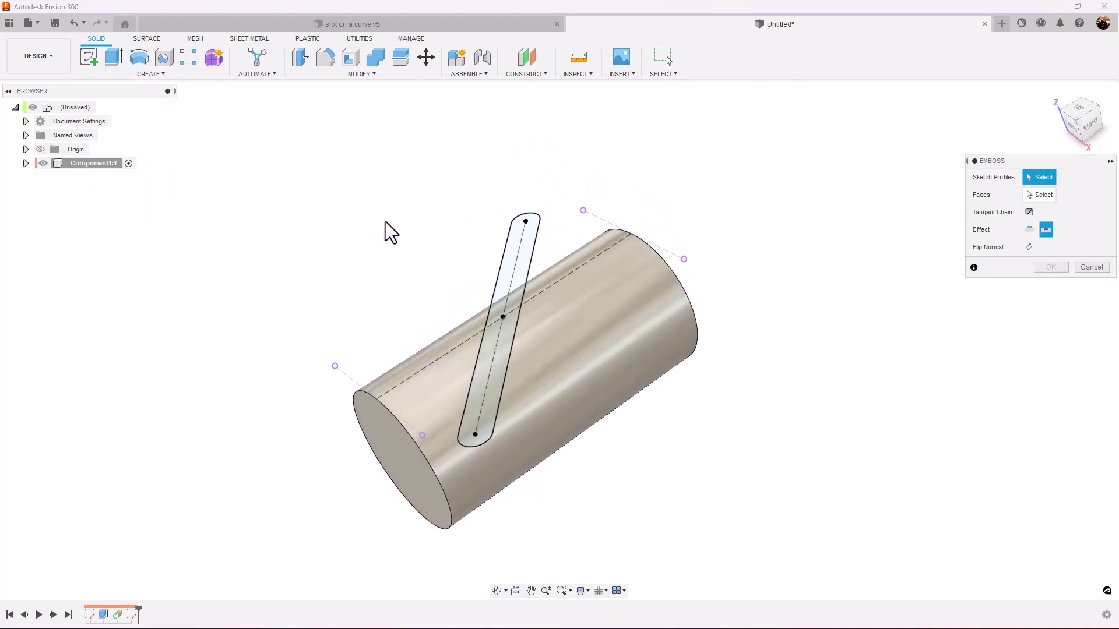
{"action": "left_click", "coordinate": [521, 256]}
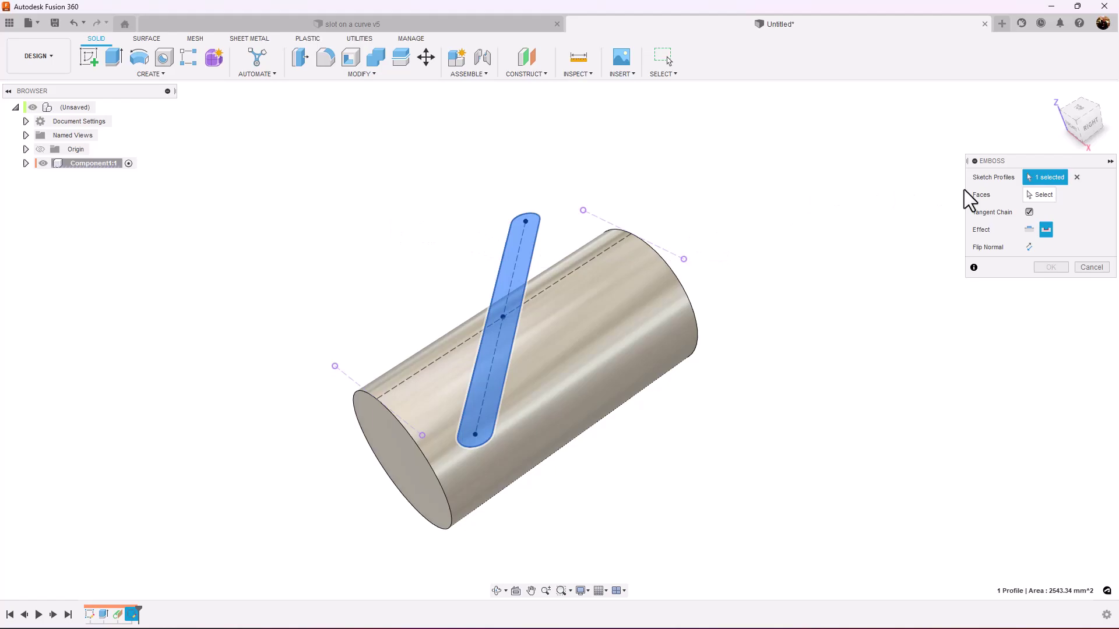
{"action": "left_click", "coordinate": [1045, 200]}
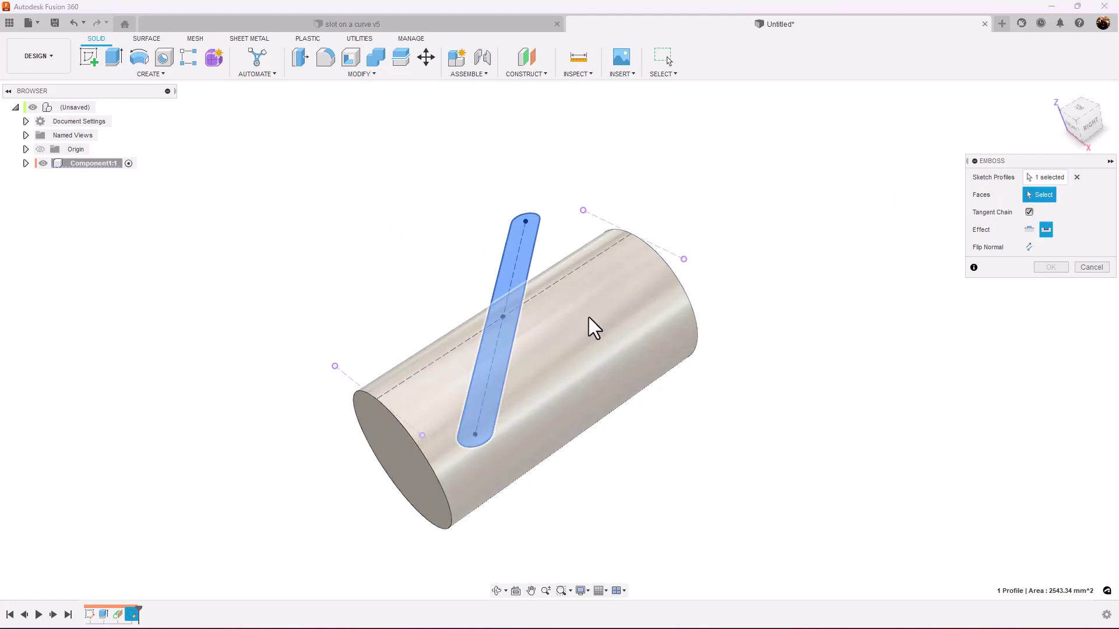
{"action": "left_click", "coordinate": [519, 325]}
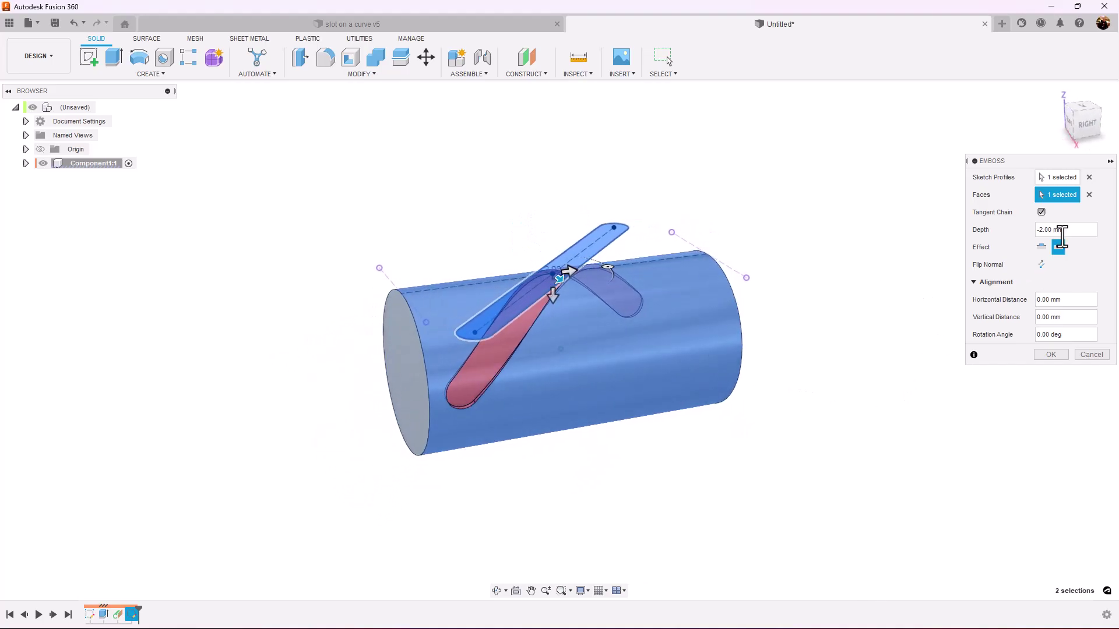
Set the emboss depth to -2 mm so it cuts, and apply it
{"action": "left_click", "coordinate": [1075, 230]}
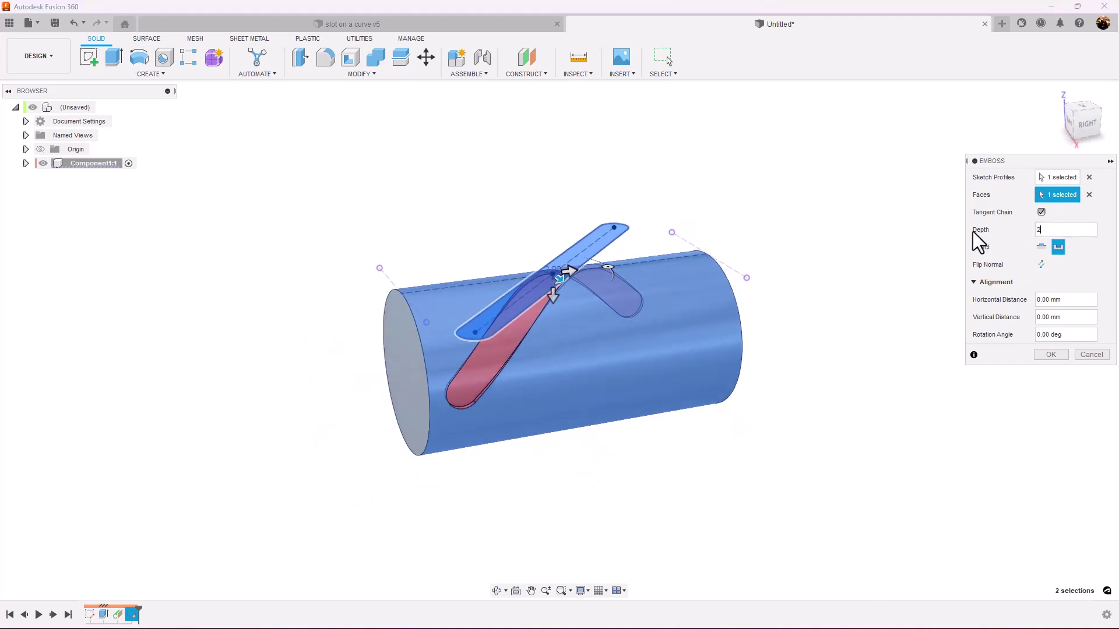
{"action": "type", "text": "2"}
{"action": "key", "text": "Tab"}
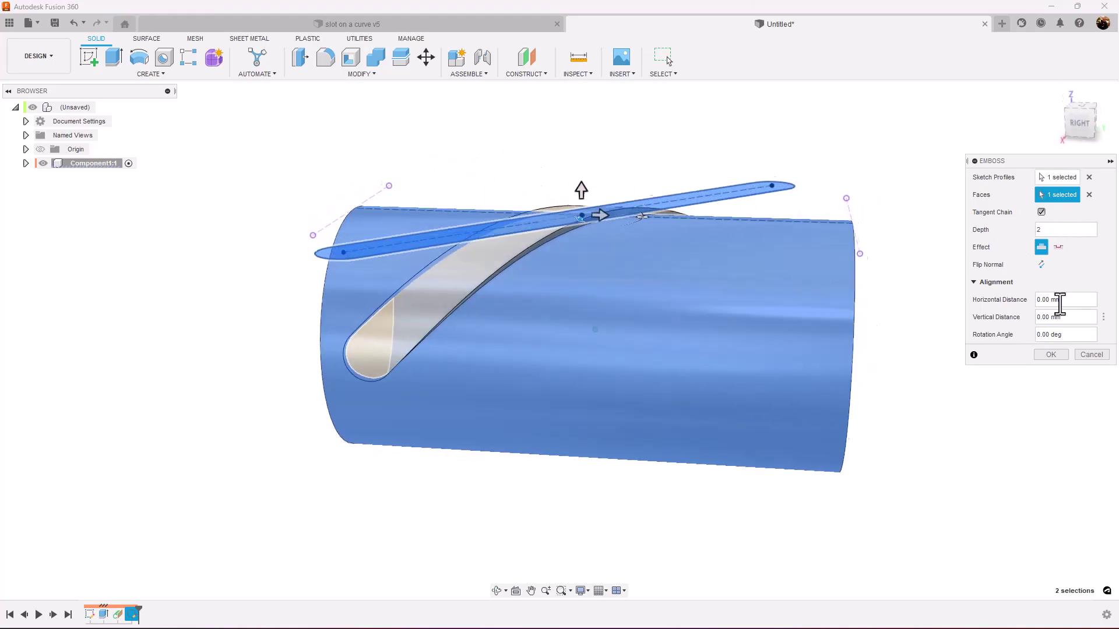
{"action": "left_click", "coordinate": [1067, 231]}
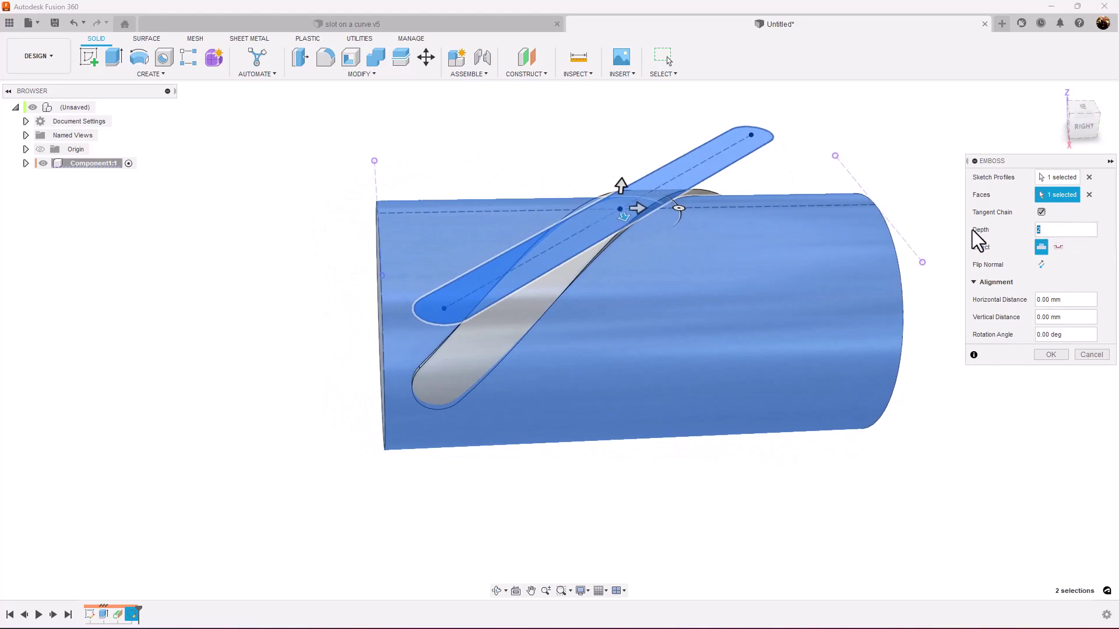
{"action": "key", "text": "Tab"}
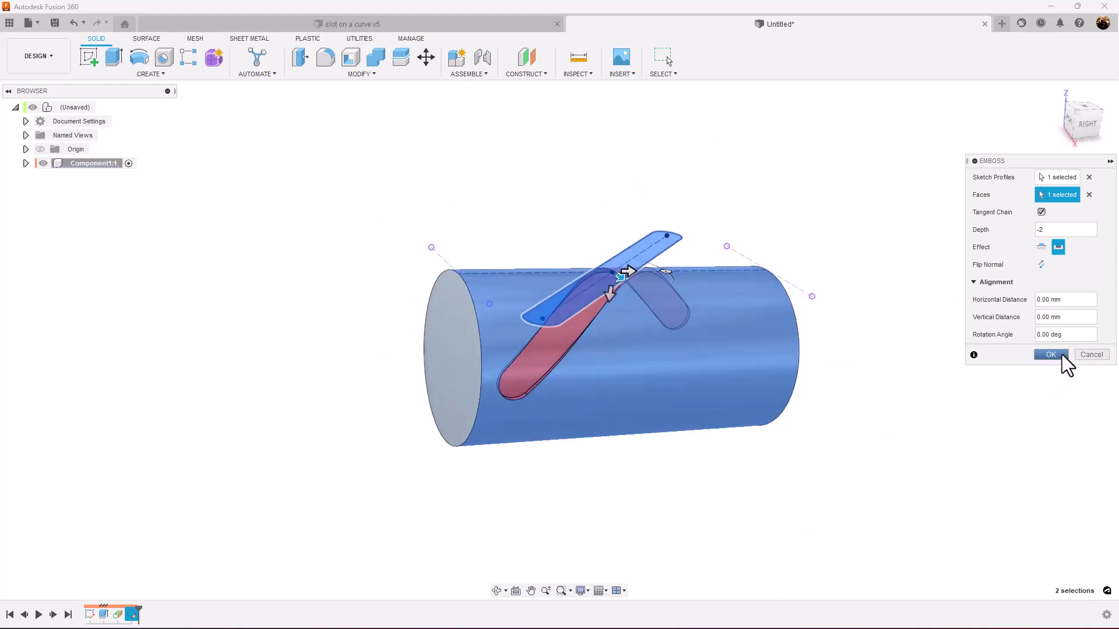
{"action": "left_click", "coordinate": [1061, 355]}
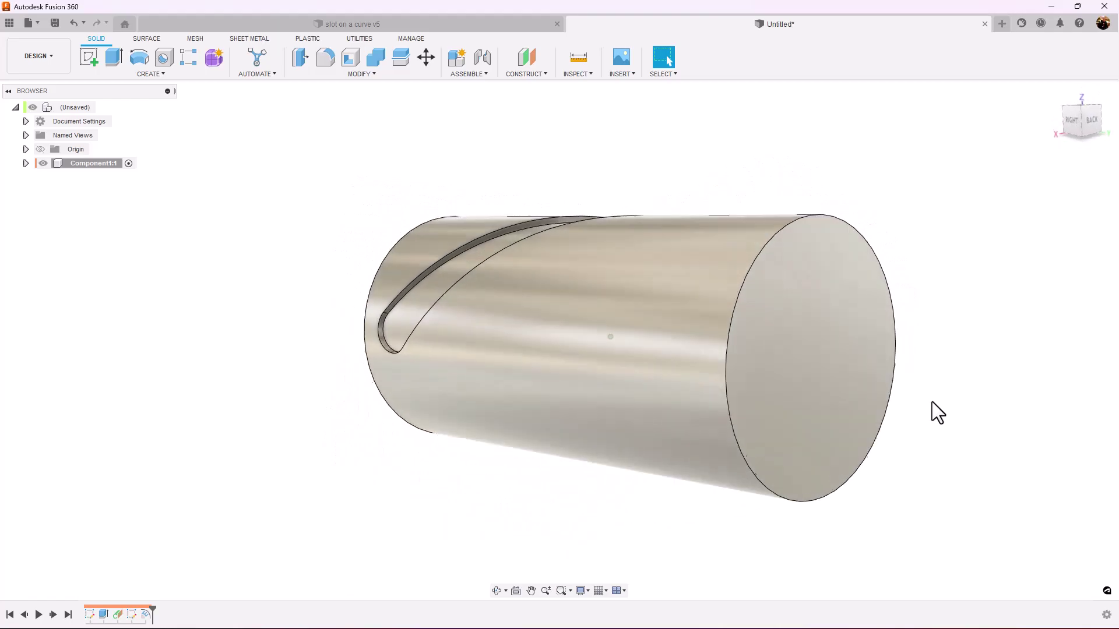
Edit the cylinder's extrude into a thin extrude with 1.5 mm wall thickness
{"action": "right_click", "coordinate": [103, 615]}
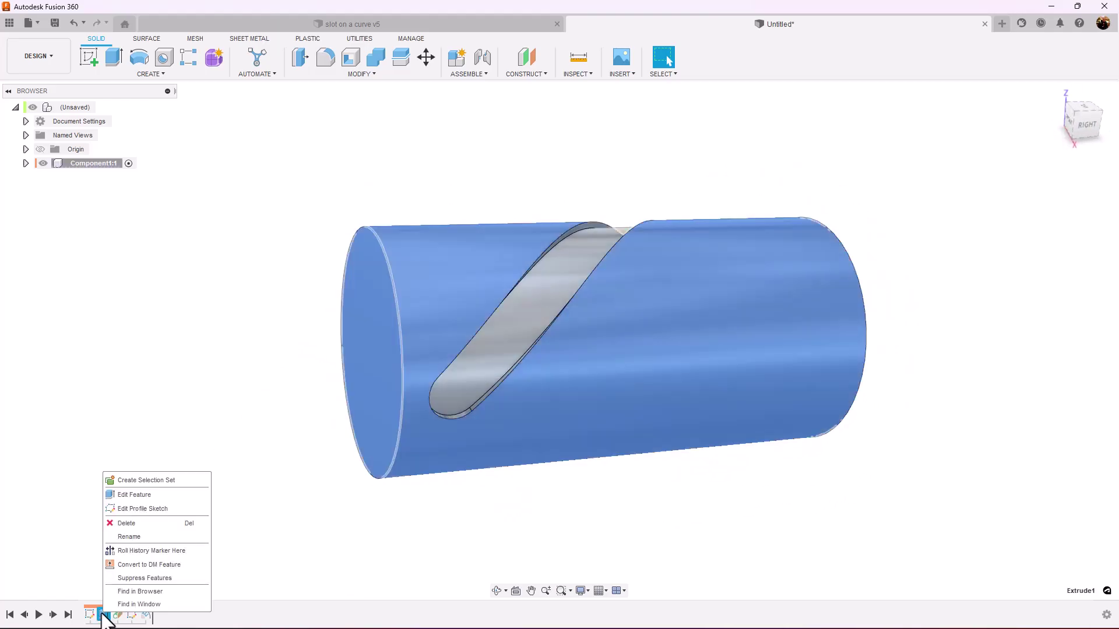
{"action": "left_click", "coordinate": [151, 499]}
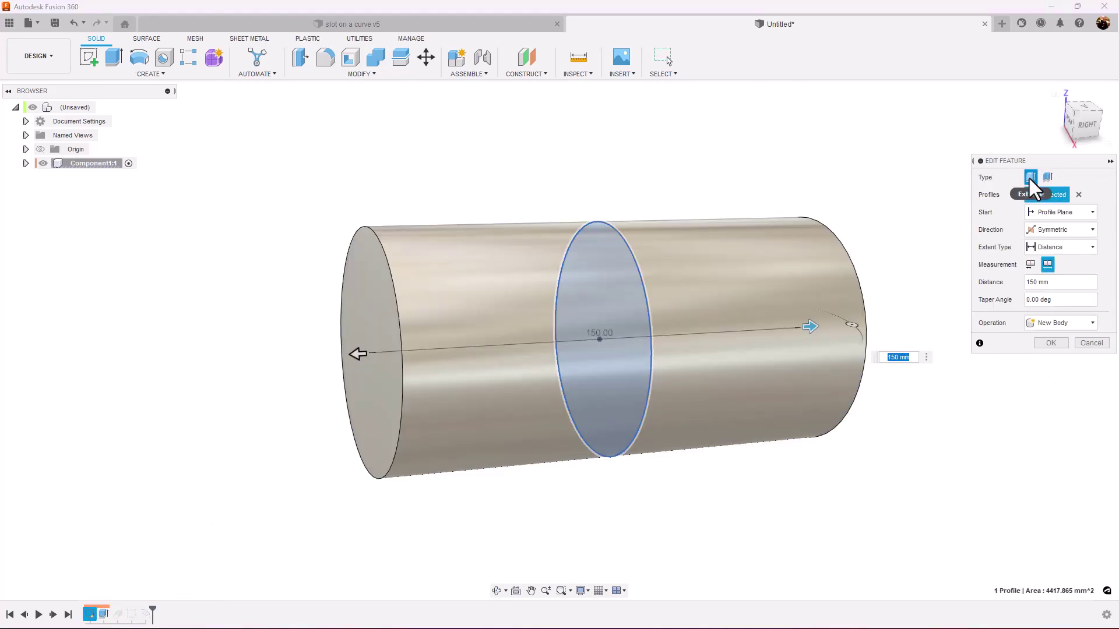
{"action": "left_click", "coordinate": [1047, 177]}
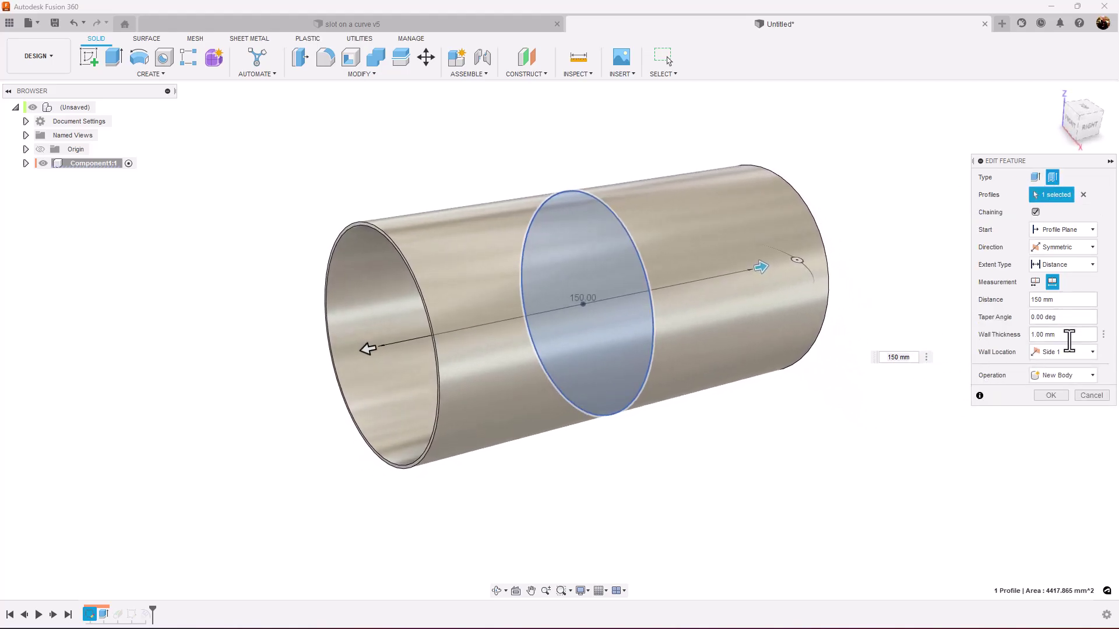
{"action": "left_click", "coordinate": [1069, 335]}
{"action": "type", "text": "1"}
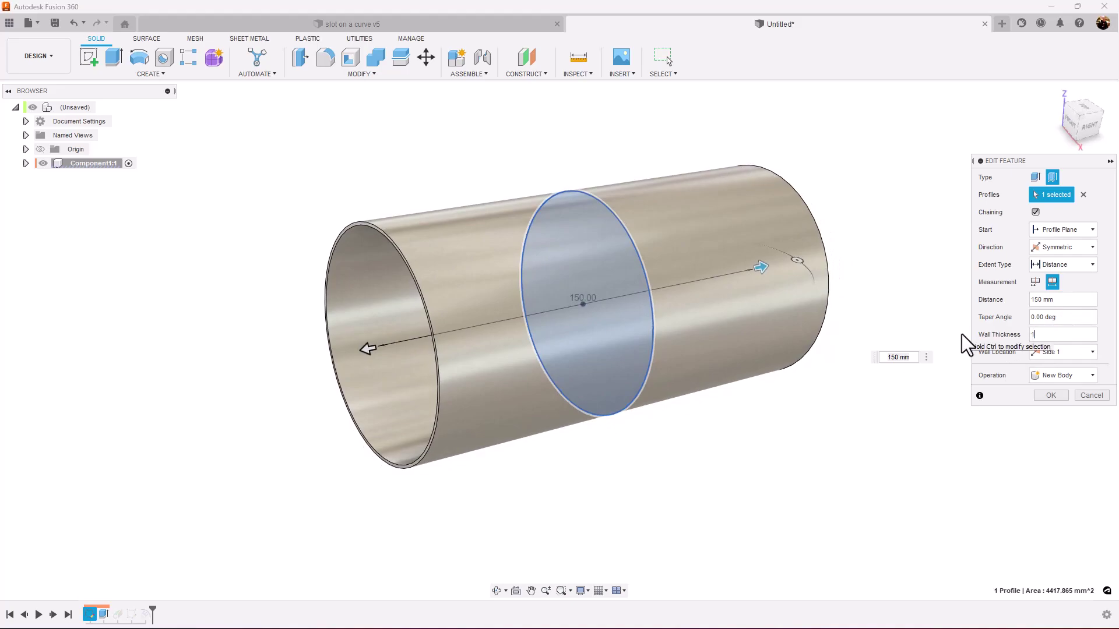
{"action": "type", "text": ".5"}
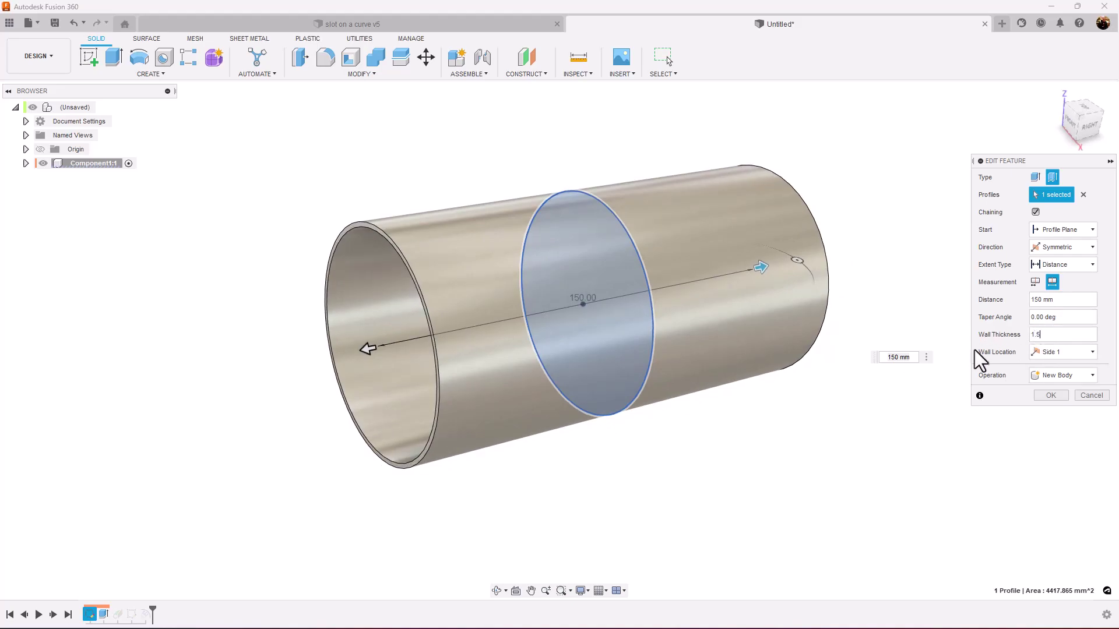
{"action": "left_click", "coordinate": [1043, 394]}
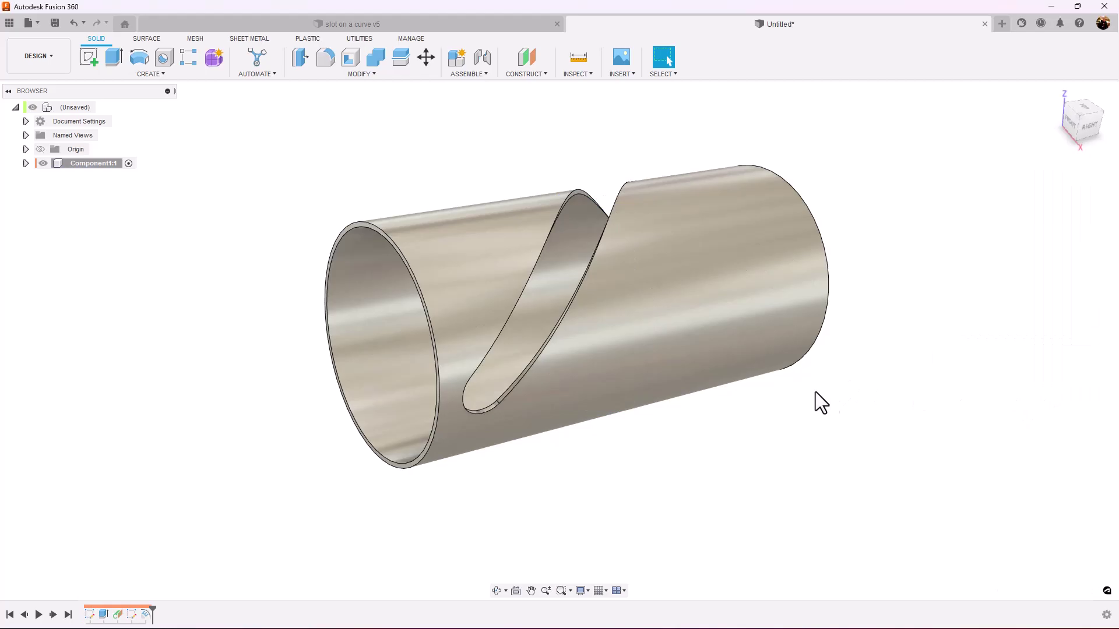
{"action": "key", "text": "ctrl+shift+1"}
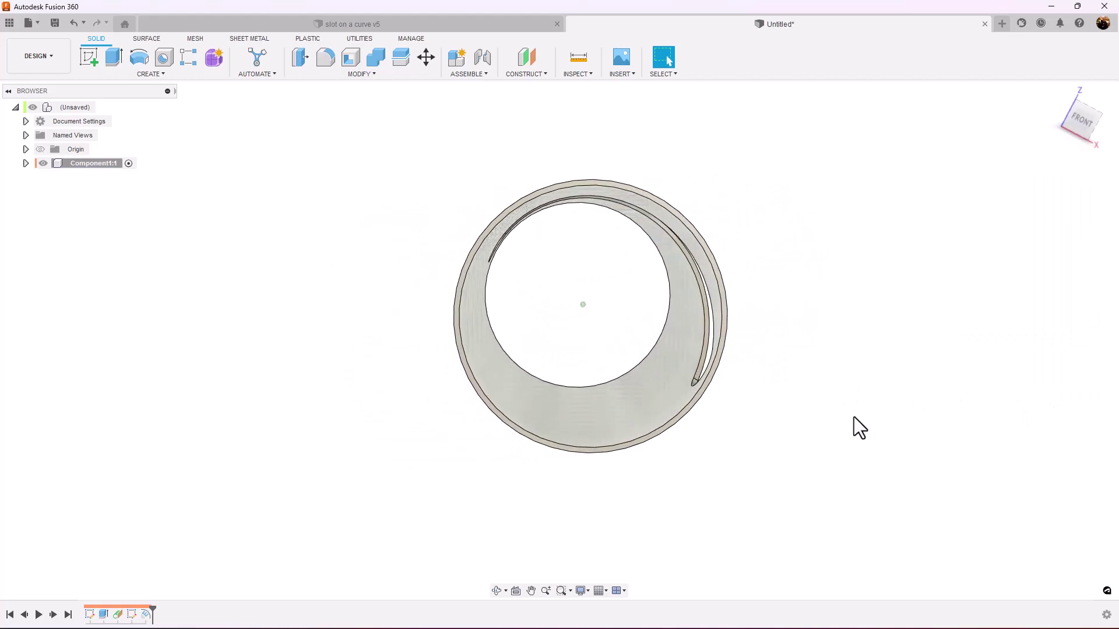
{"action": "key", "text": "F6"}
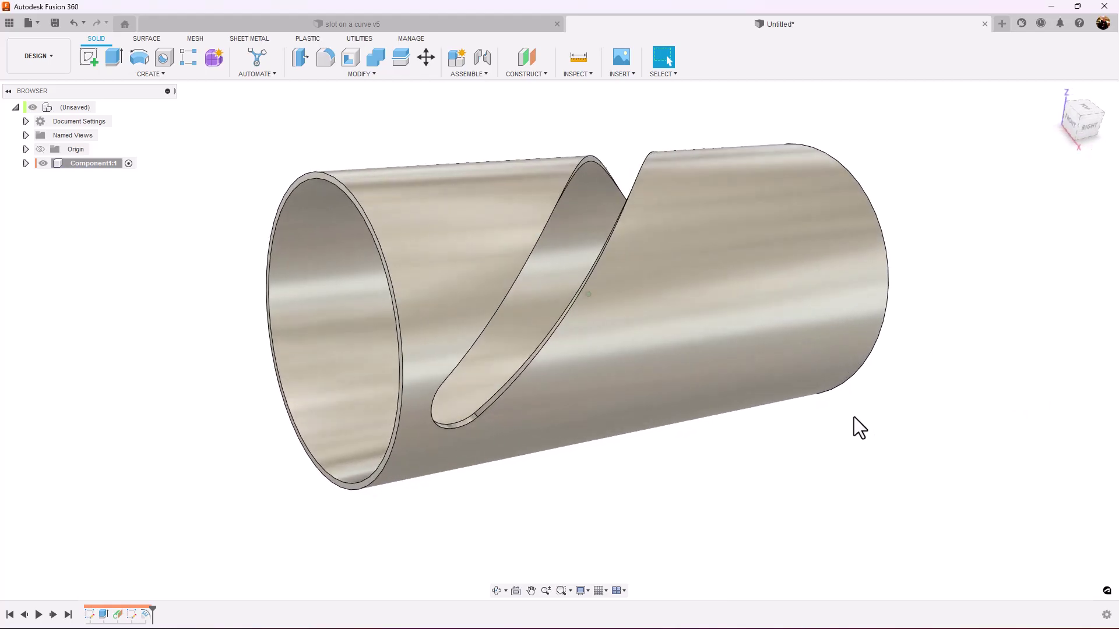
{"action": "middle_click_drag", "start_coordinate": [853, 418], "coordinate": [834, 439], "text": "shift"}
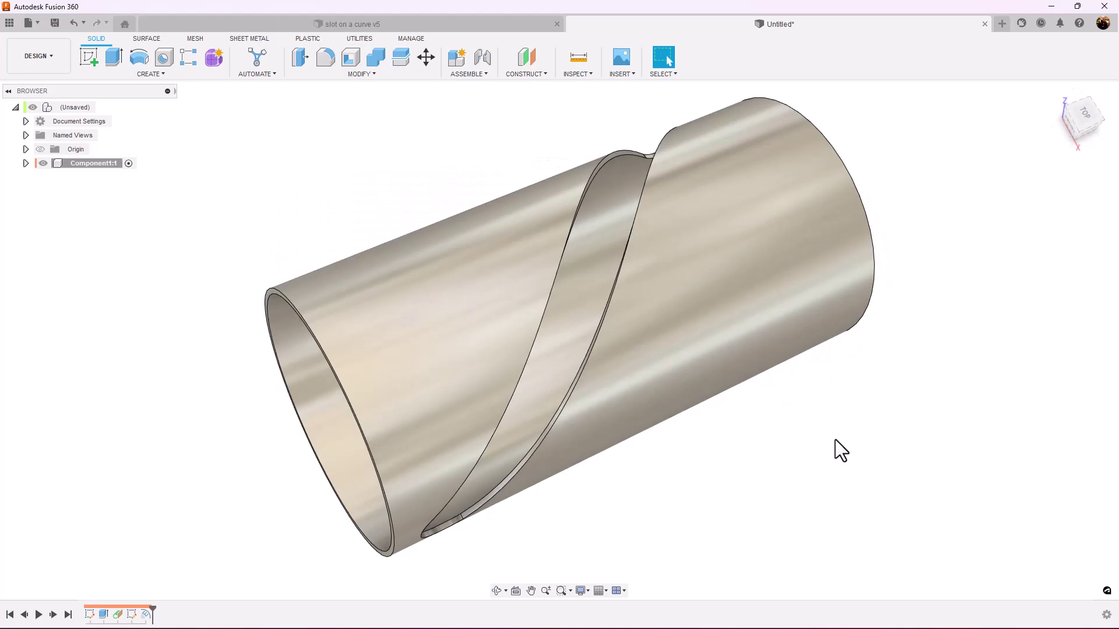